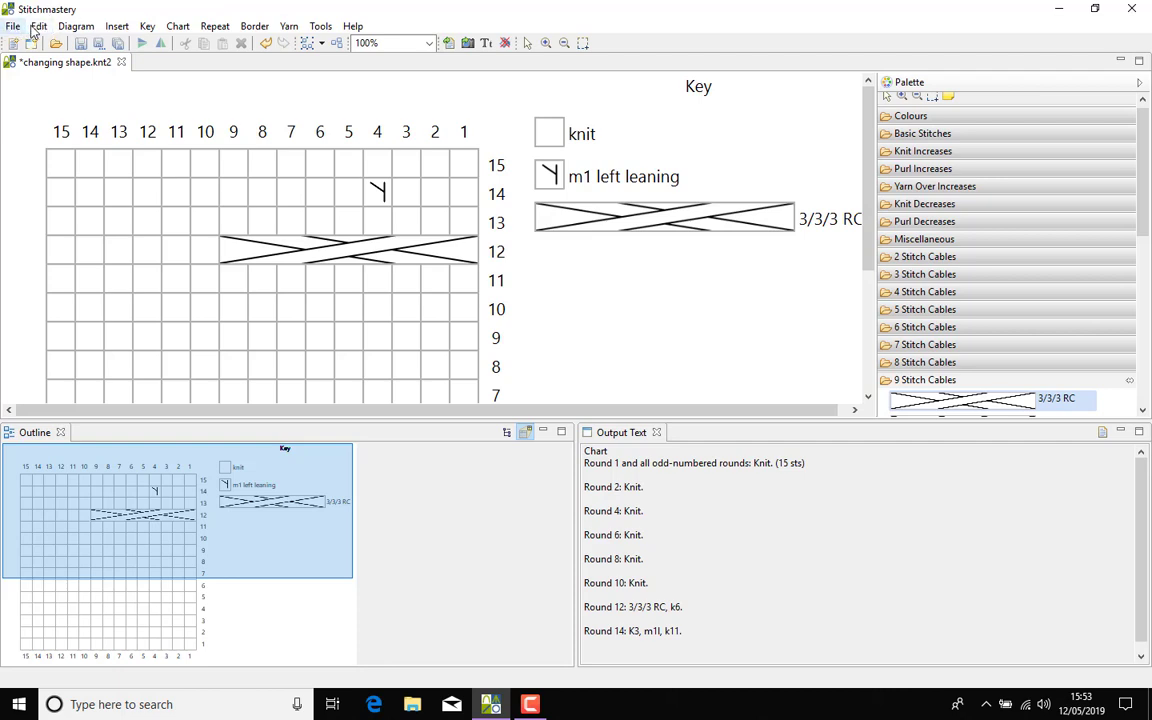
# Review the Workspace Options page and the global Stitchmastery settings in the preferences, then close the preferences.
pyautogui.click(320, 27)
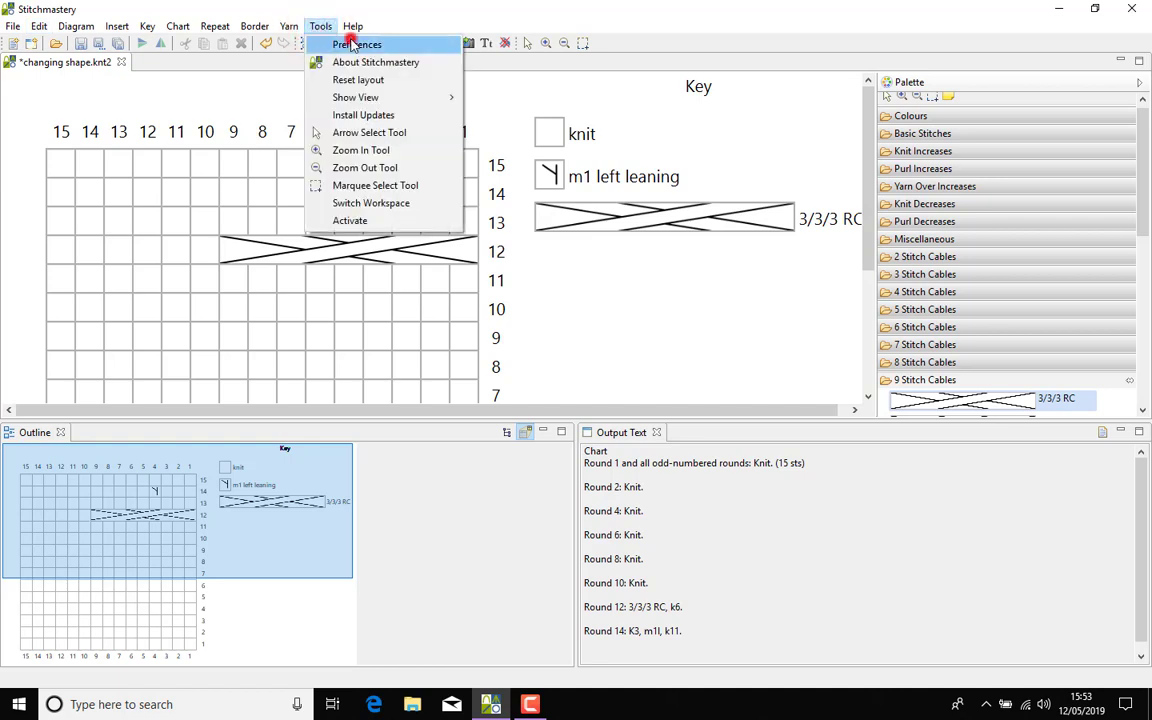
pyautogui.click(352, 44)
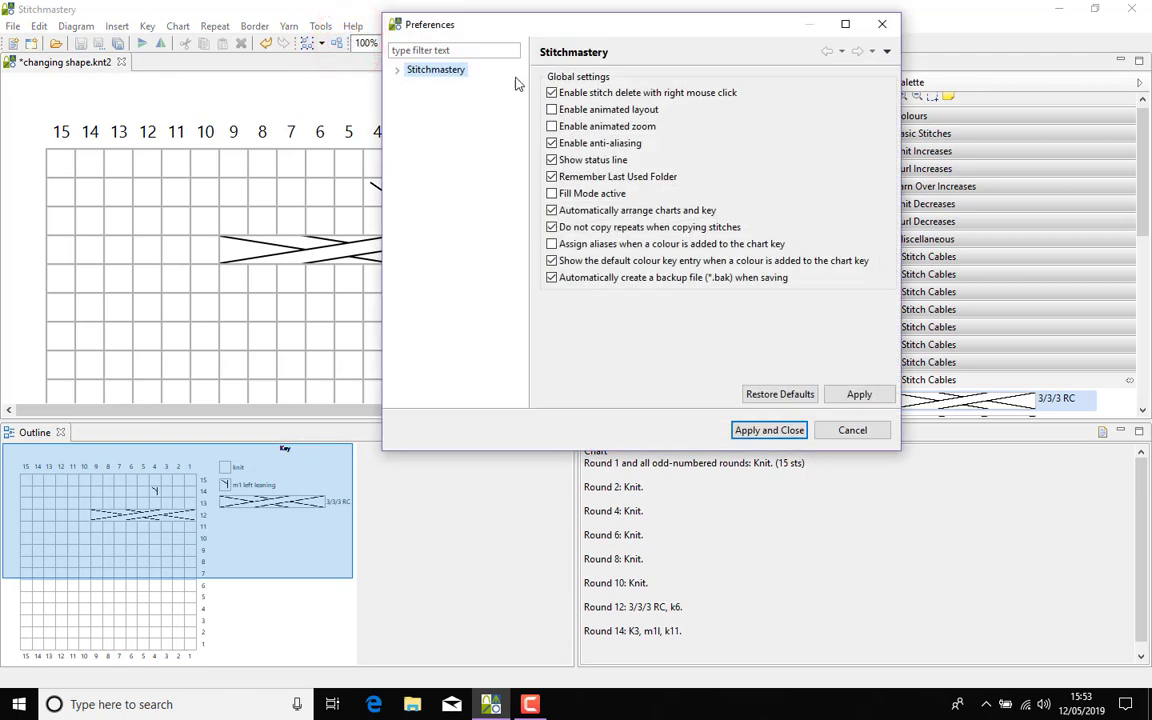
pyautogui.click(396, 73)
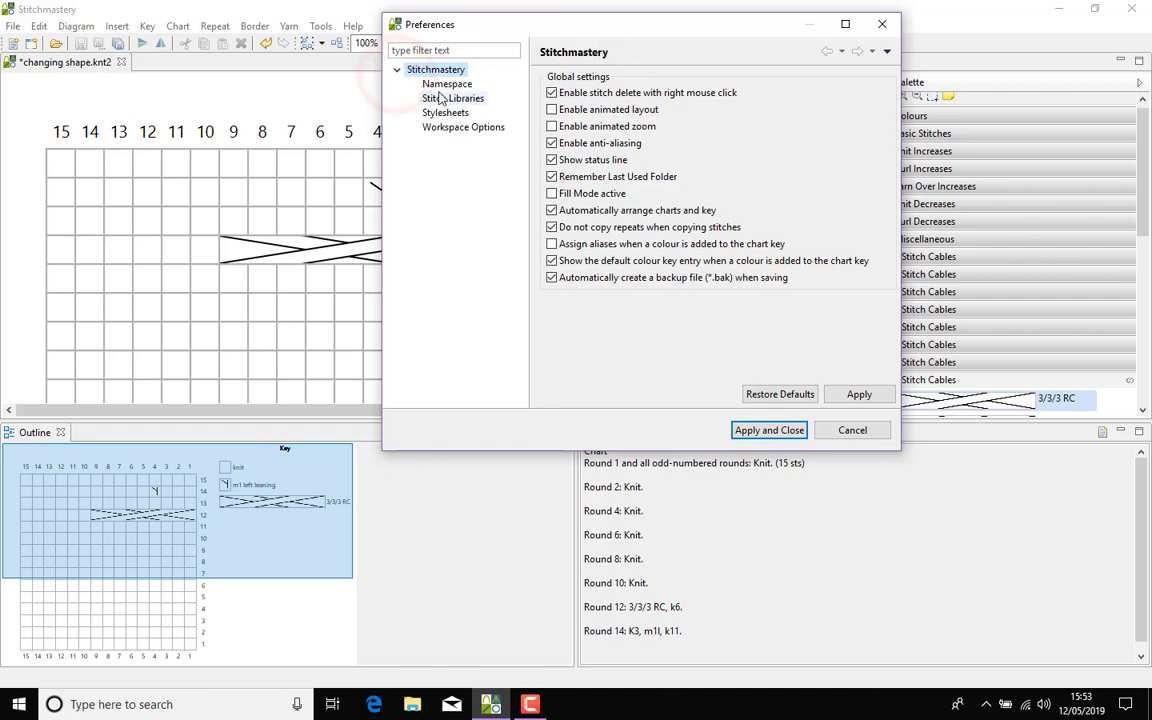
pyautogui.click(455, 129)
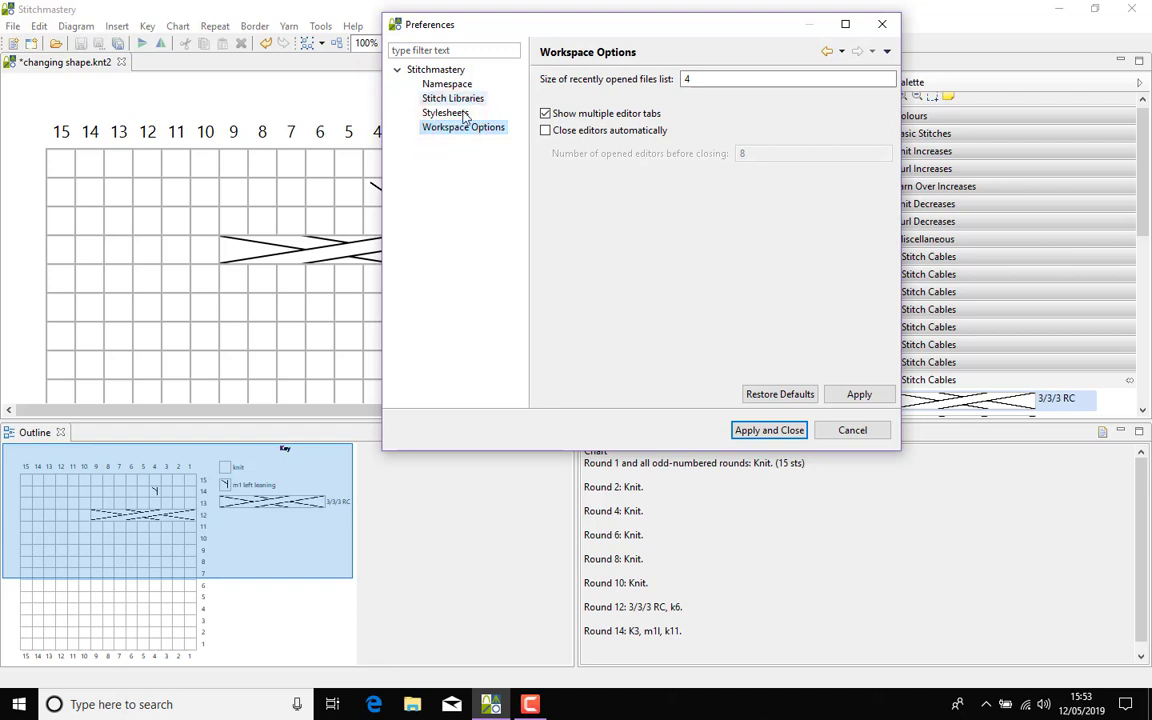
pyautogui.click(434, 71)
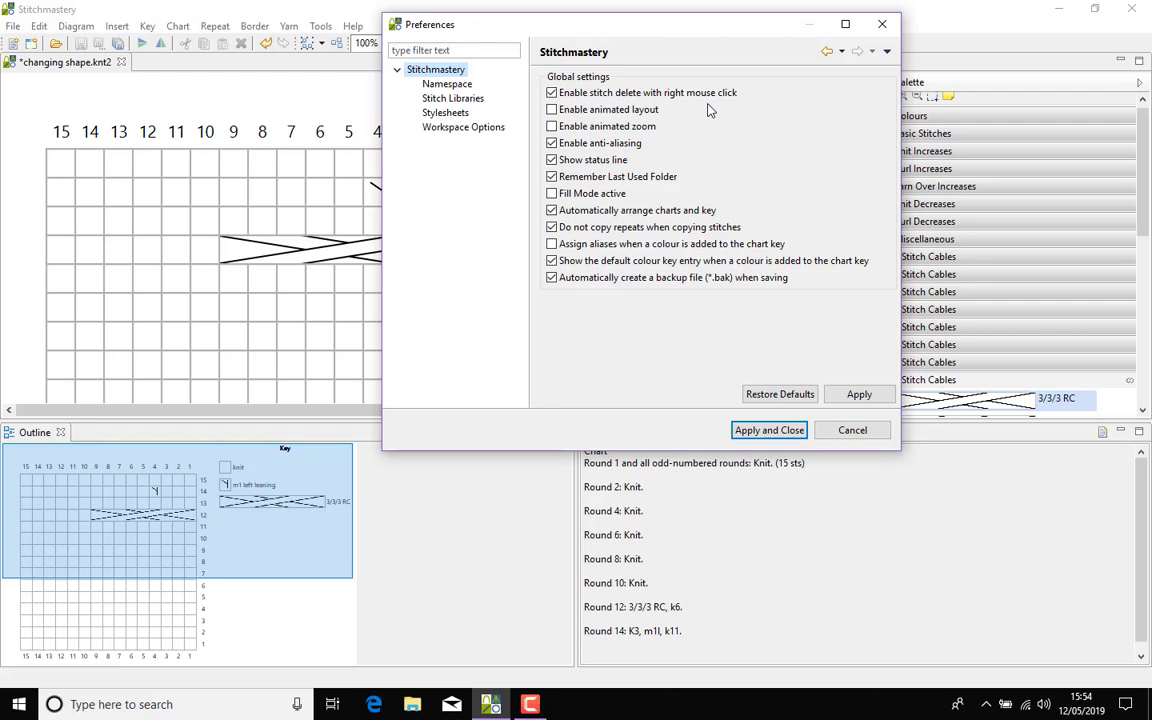
pyautogui.click(757, 434)
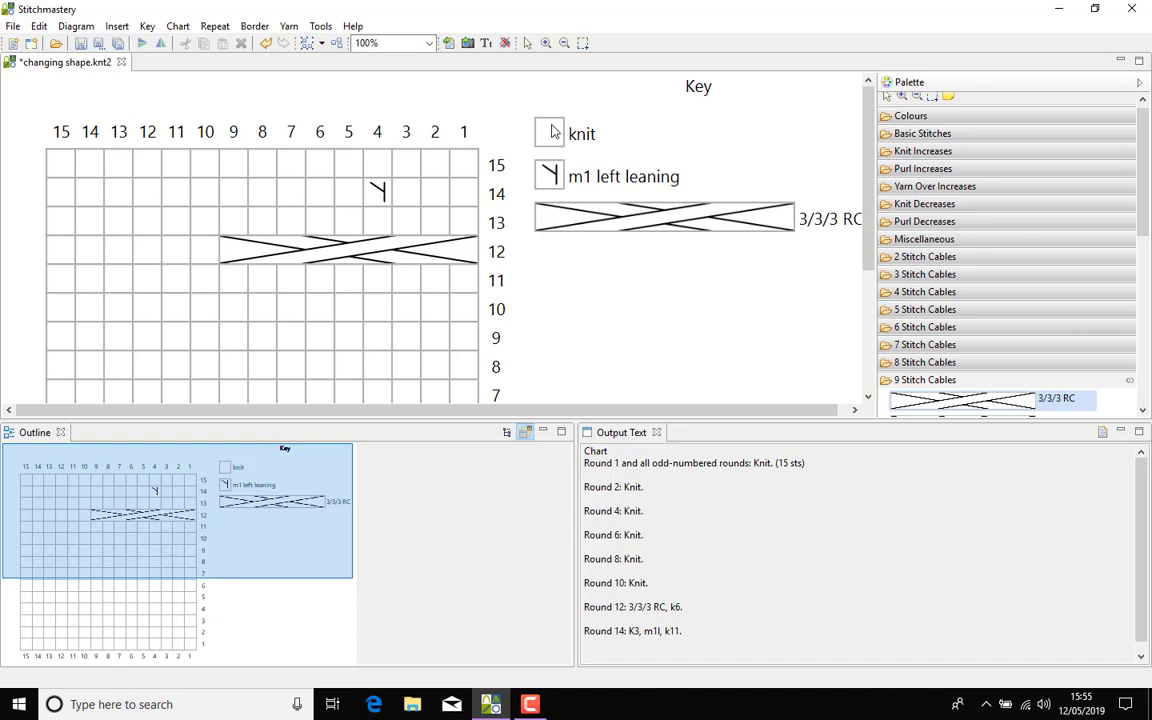
# Remove the m1 left leaning stitch from row 14, column 4 of the chart.
pyautogui.moveTo(553, 130); pyautogui.dragTo(381, 194)
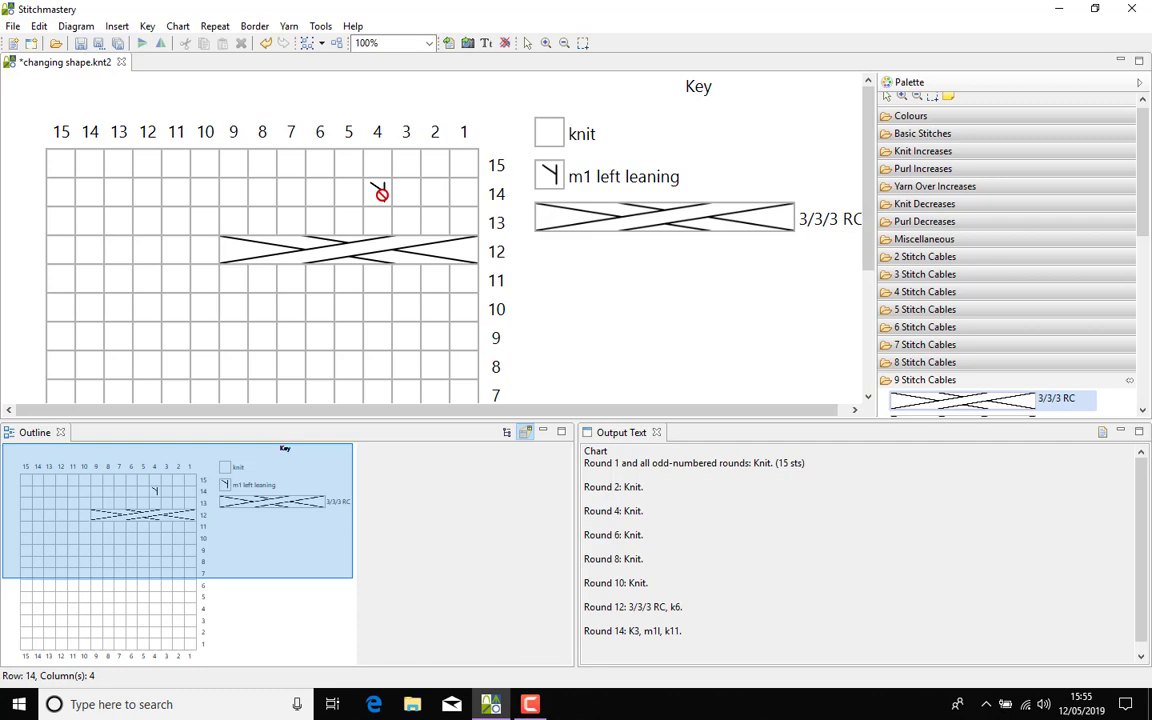
pyautogui.moveTo(381, 194); pyautogui.dragTo(506, 130)
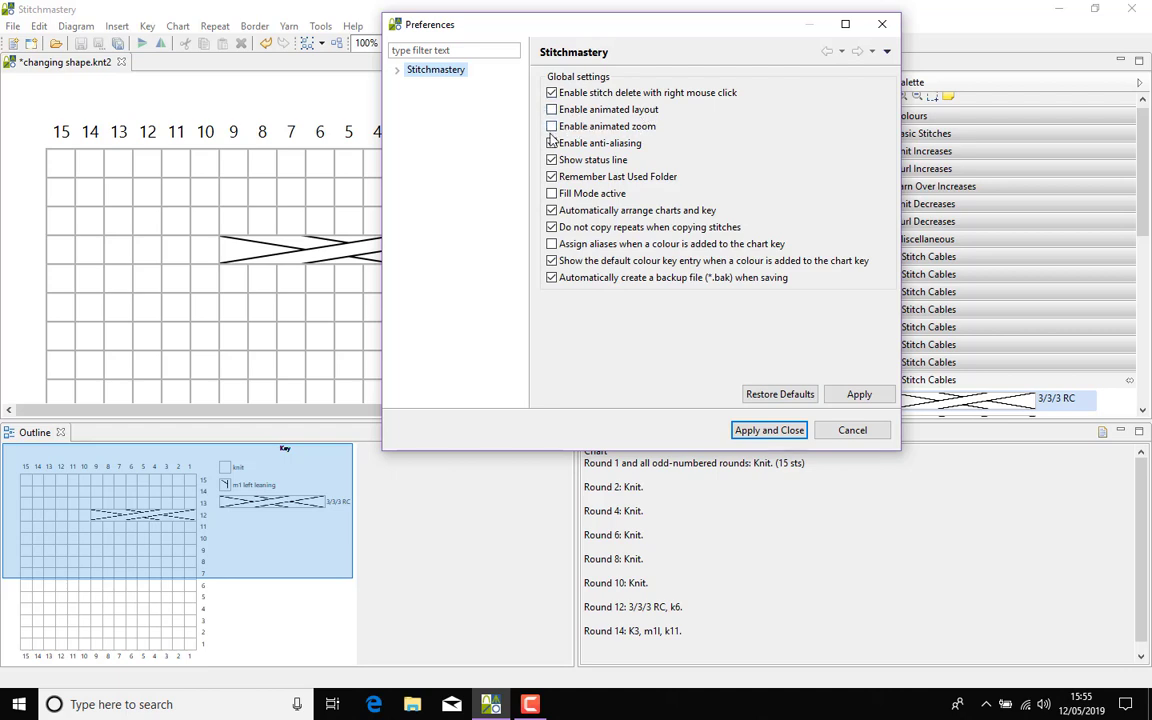
pyautogui.click(812, 430)
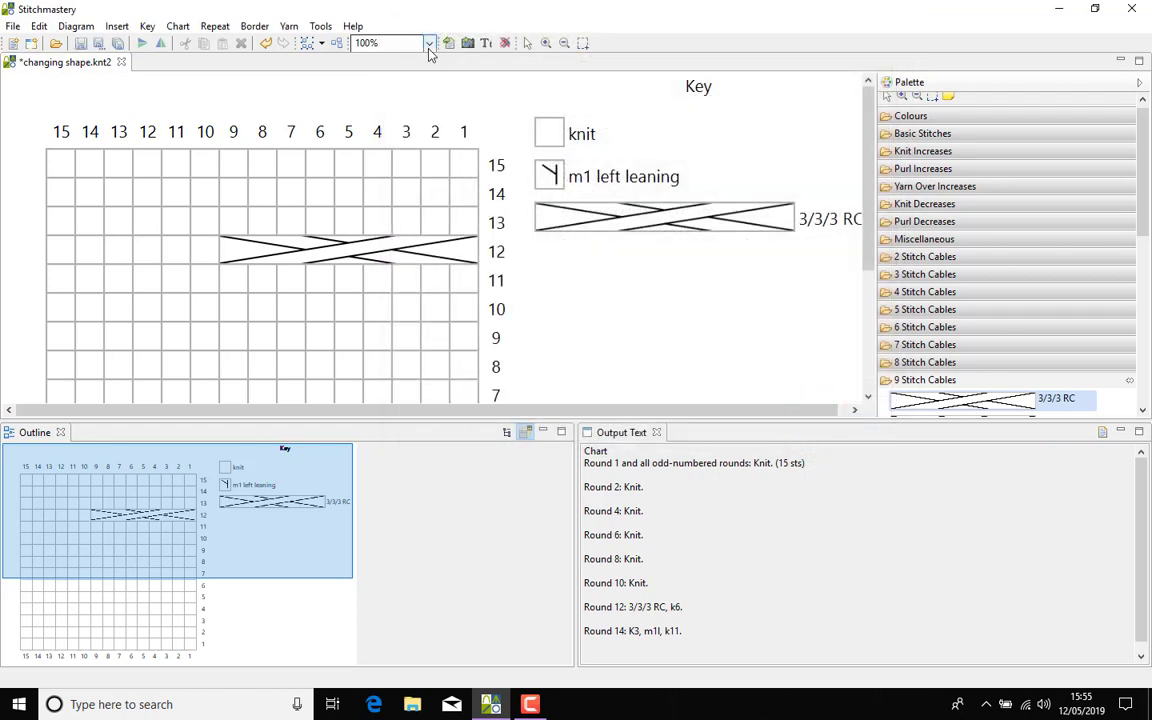
# Check how the chart zooms without animation by setting the zoom to 10%, 150% and finally 75%.
pyautogui.click(428, 47)
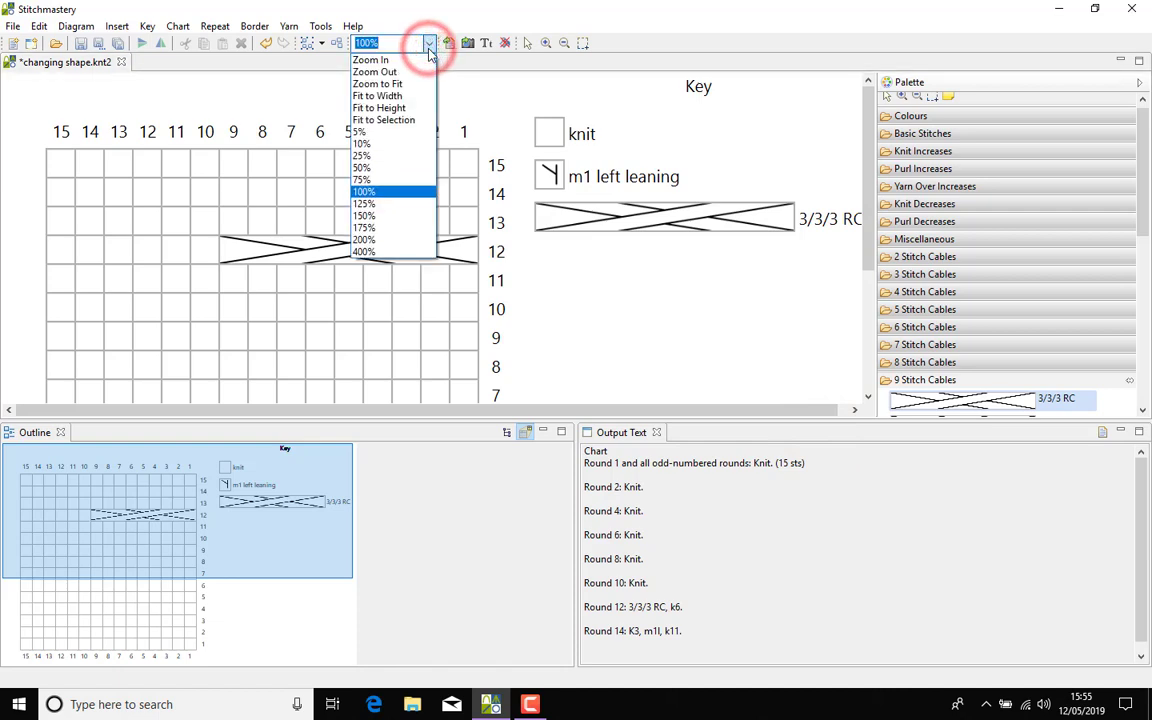
pyautogui.click(381, 146)
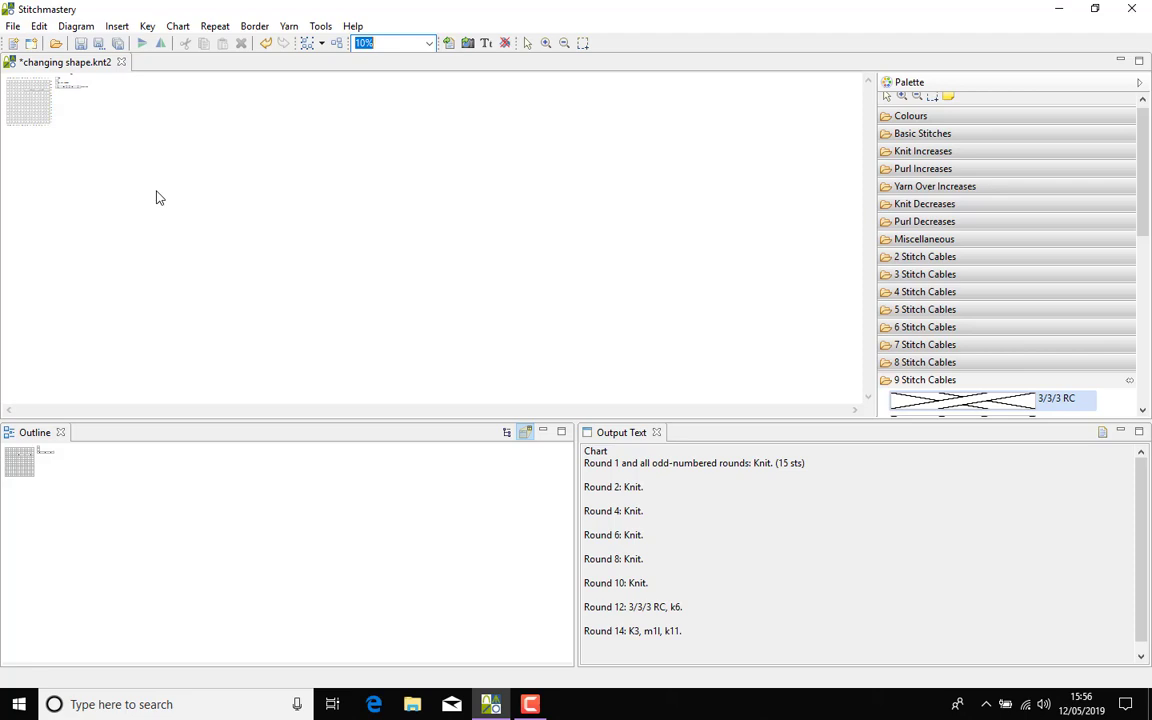
pyautogui.click(427, 42)
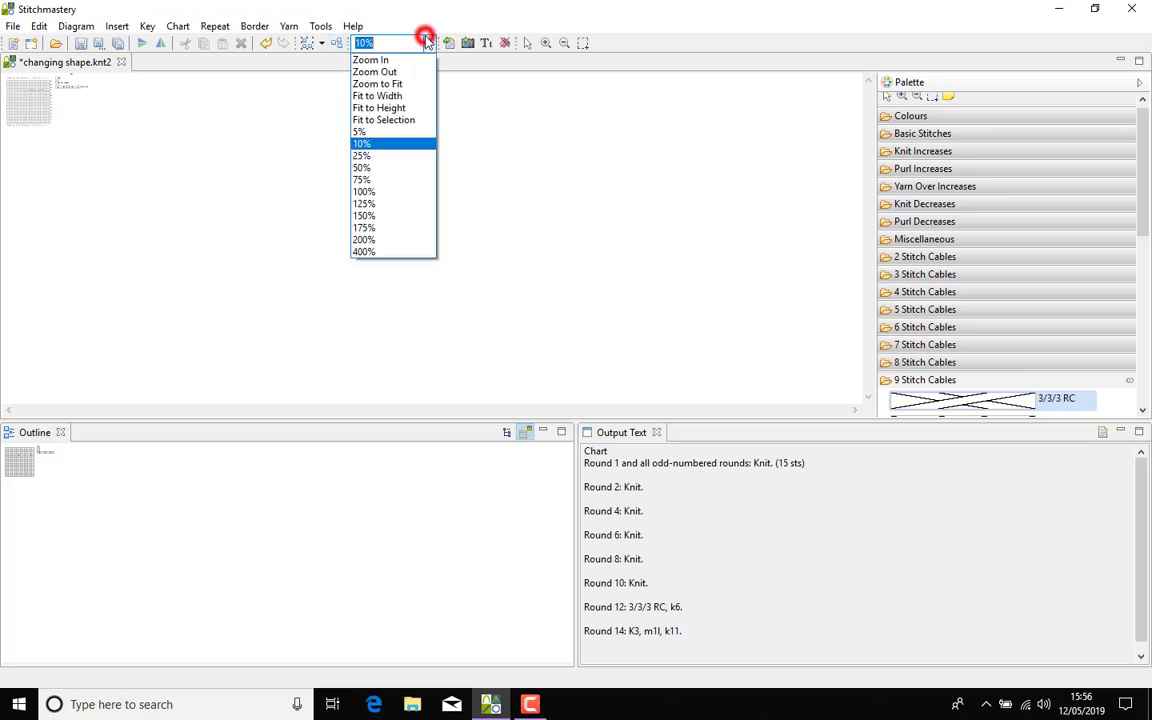
pyautogui.click(383, 216)
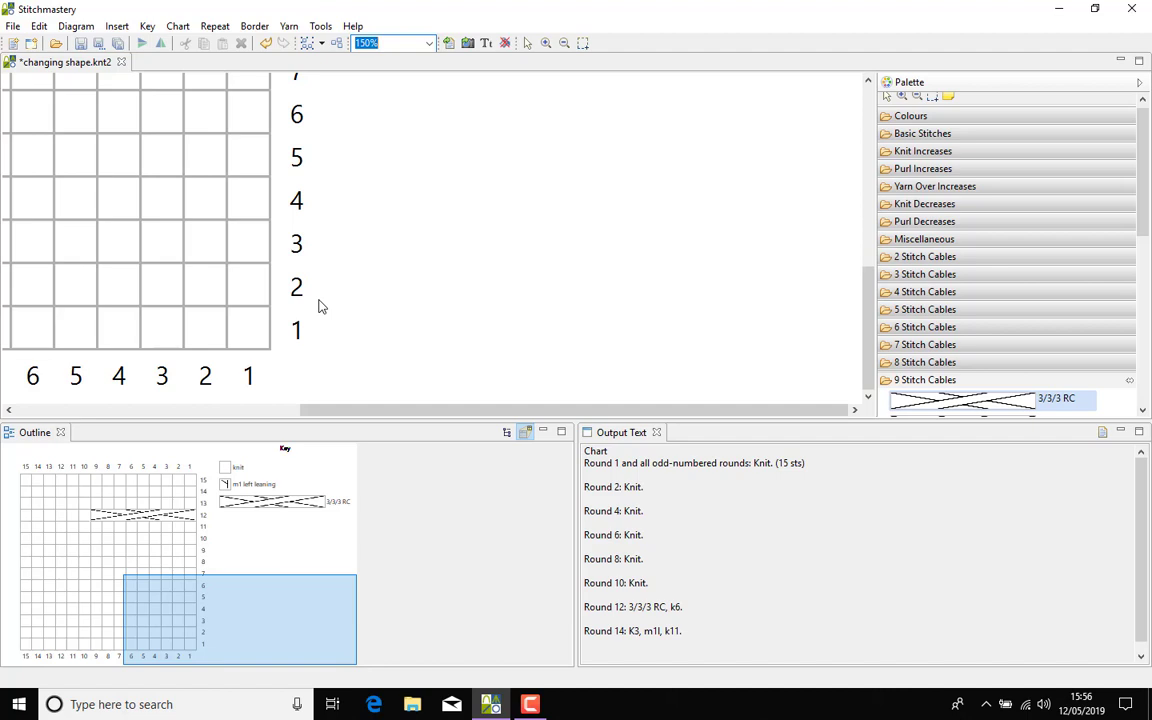
pyautogui.click(870, 292)
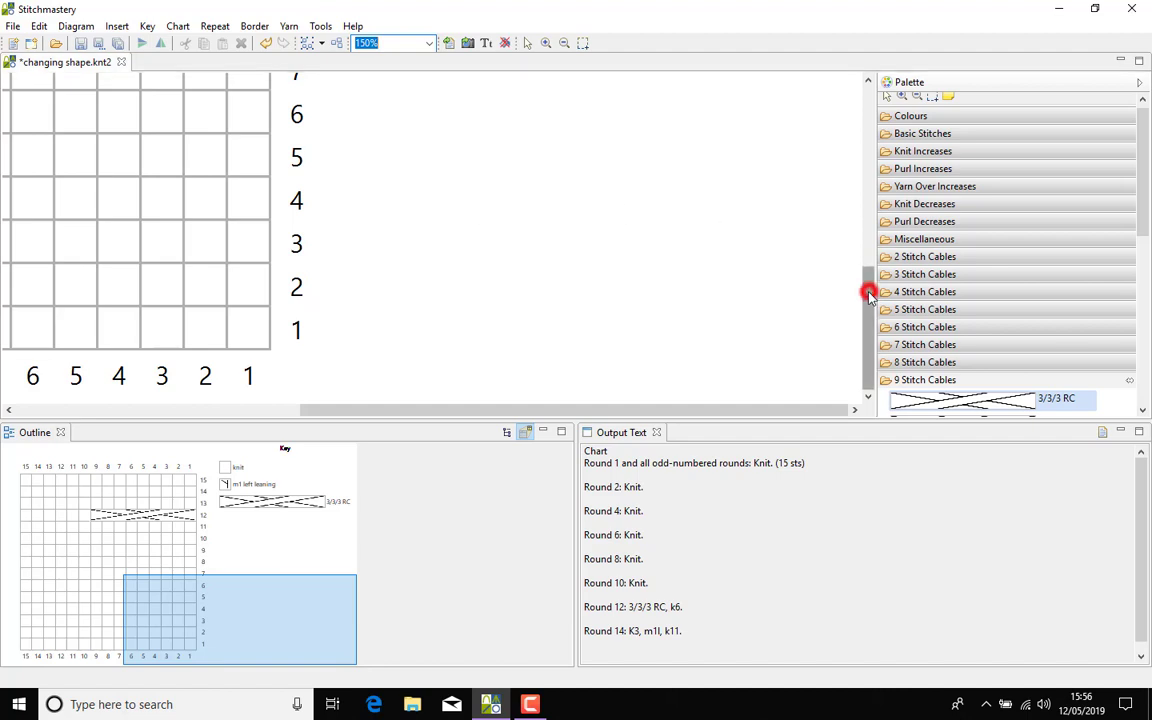
pyautogui.scroll(5, 870, 292)
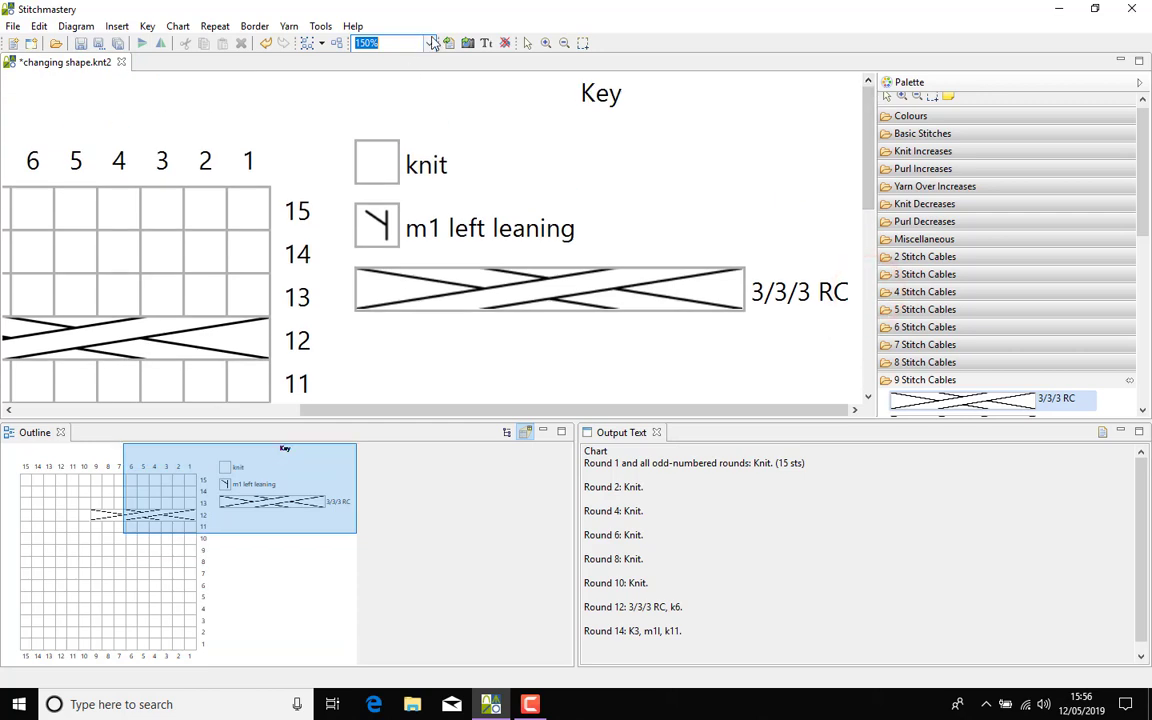
pyautogui.click(431, 42)
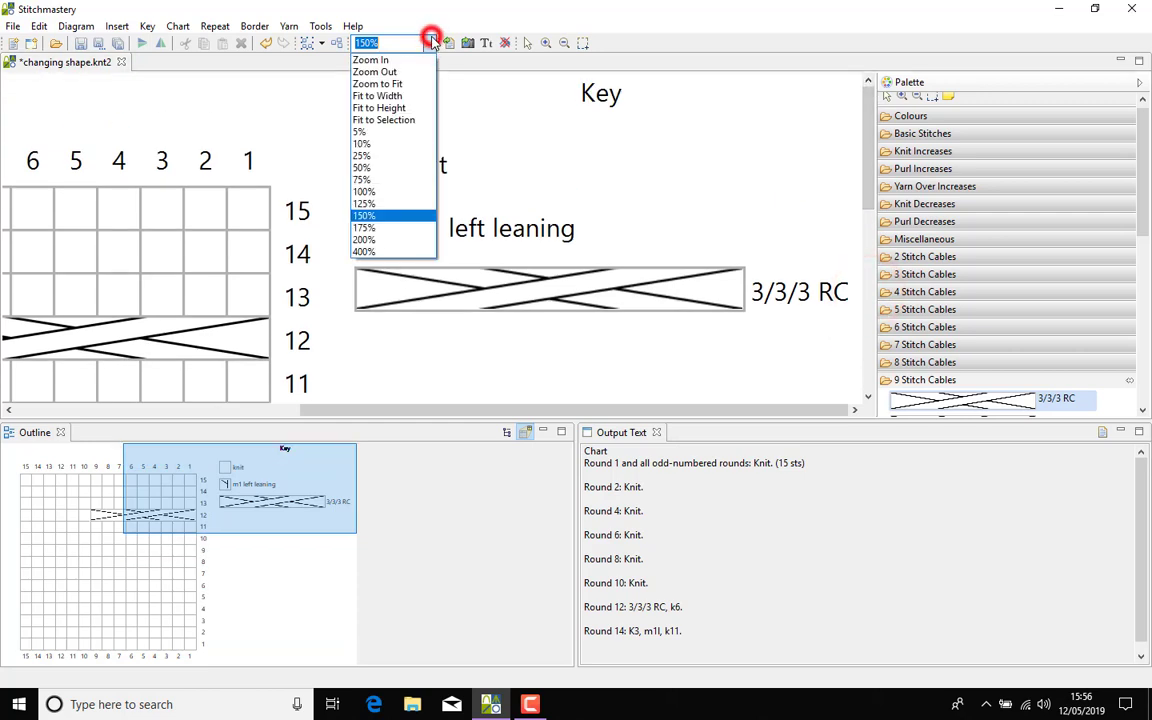
pyautogui.click(374, 181)
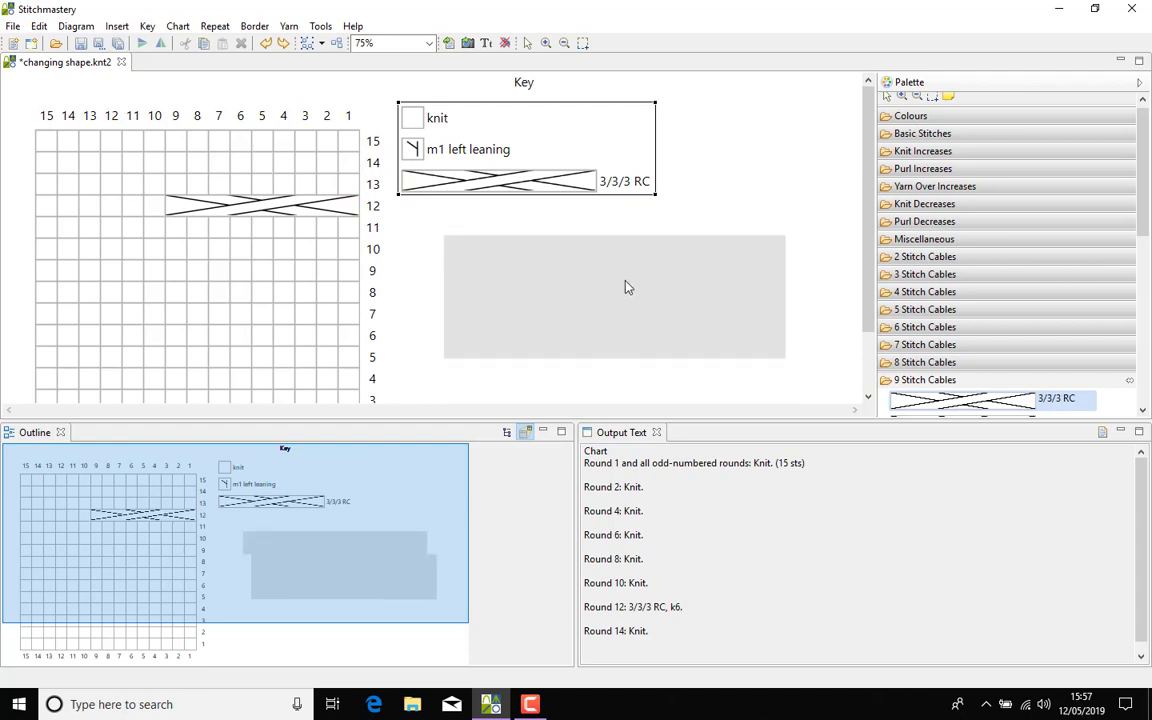
# Move the key down beside the chart's middle rows and back up beside its upper rows, then deselect it.
pyautogui.moveTo(625, 288); pyautogui.dragTo(625, 283)
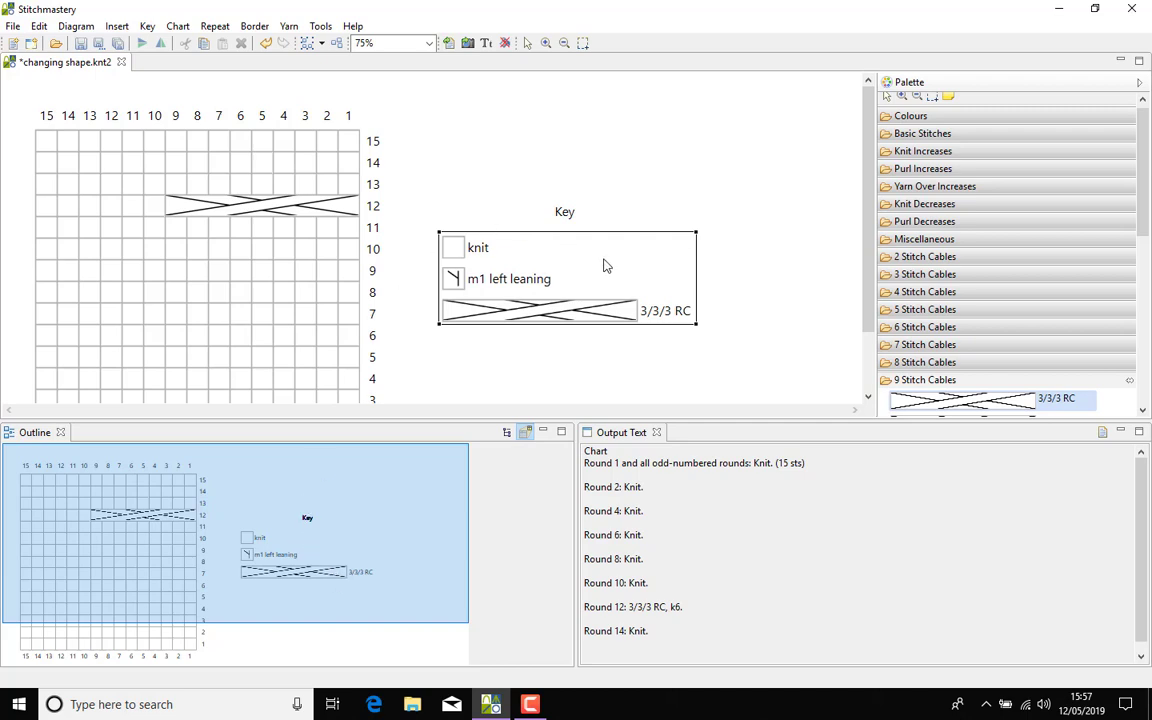
pyautogui.moveTo(604, 262); pyautogui.dragTo(617, 141)
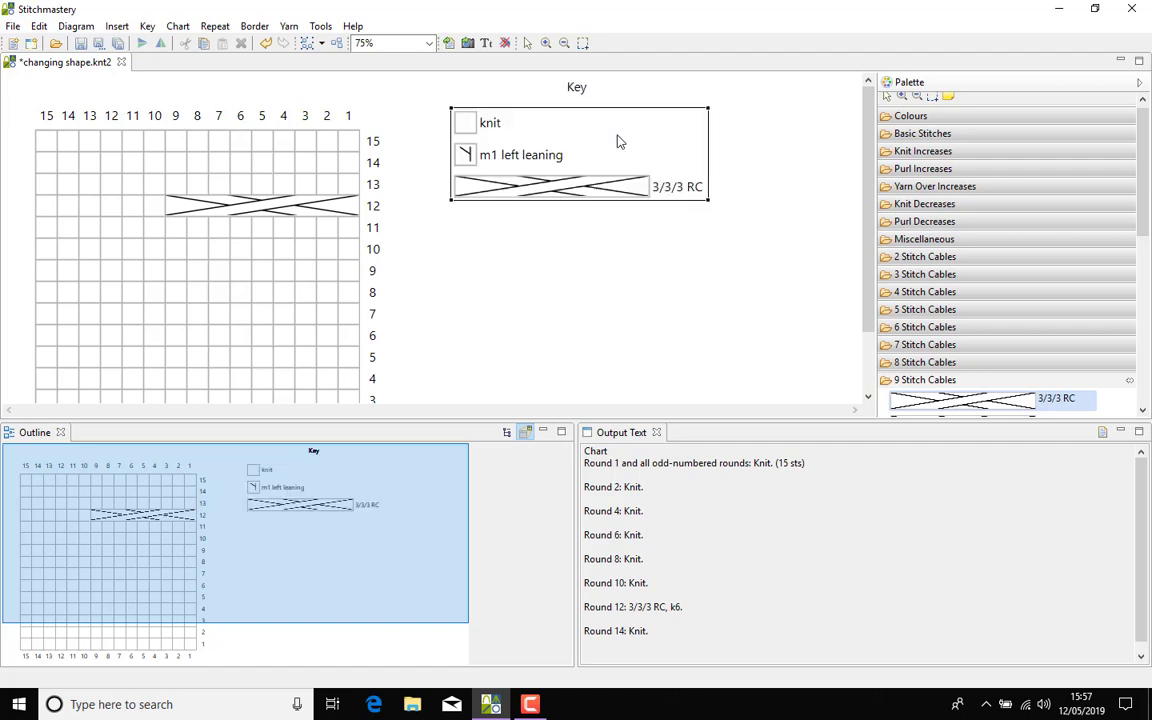
pyautogui.click(419, 119)
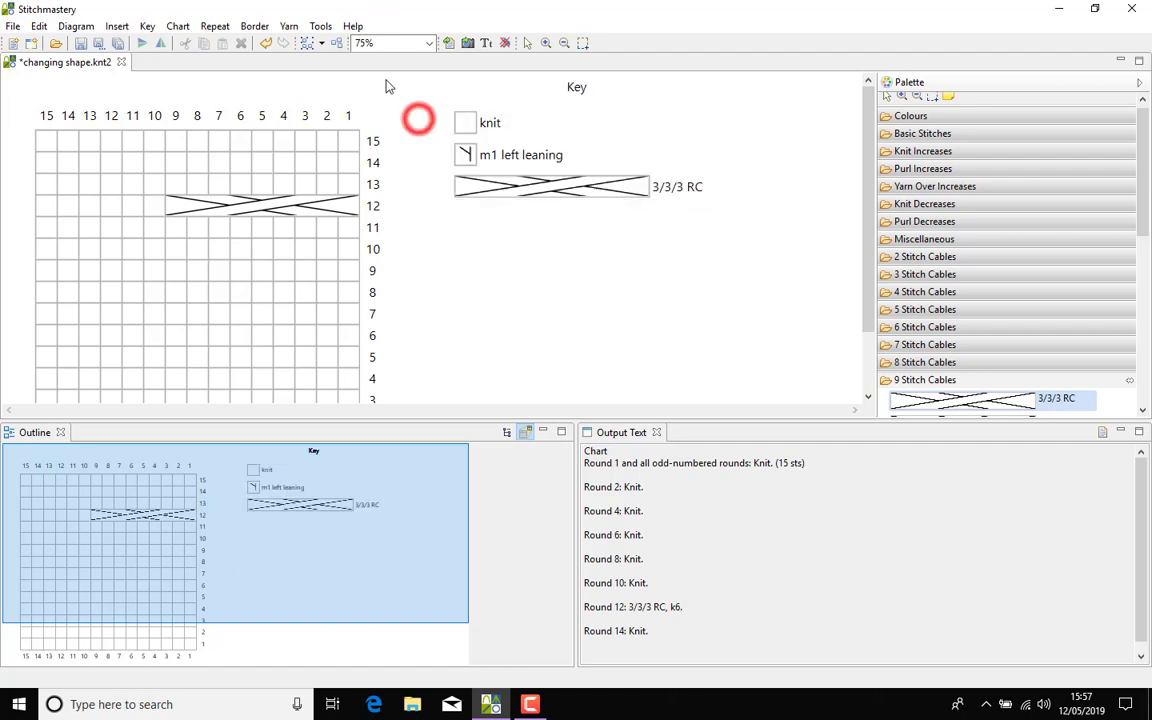
# Enable animated layout and animated zoom in the global preferences and apply the changes.
pyautogui.click(320, 26)
pyautogui.click(335, 44)
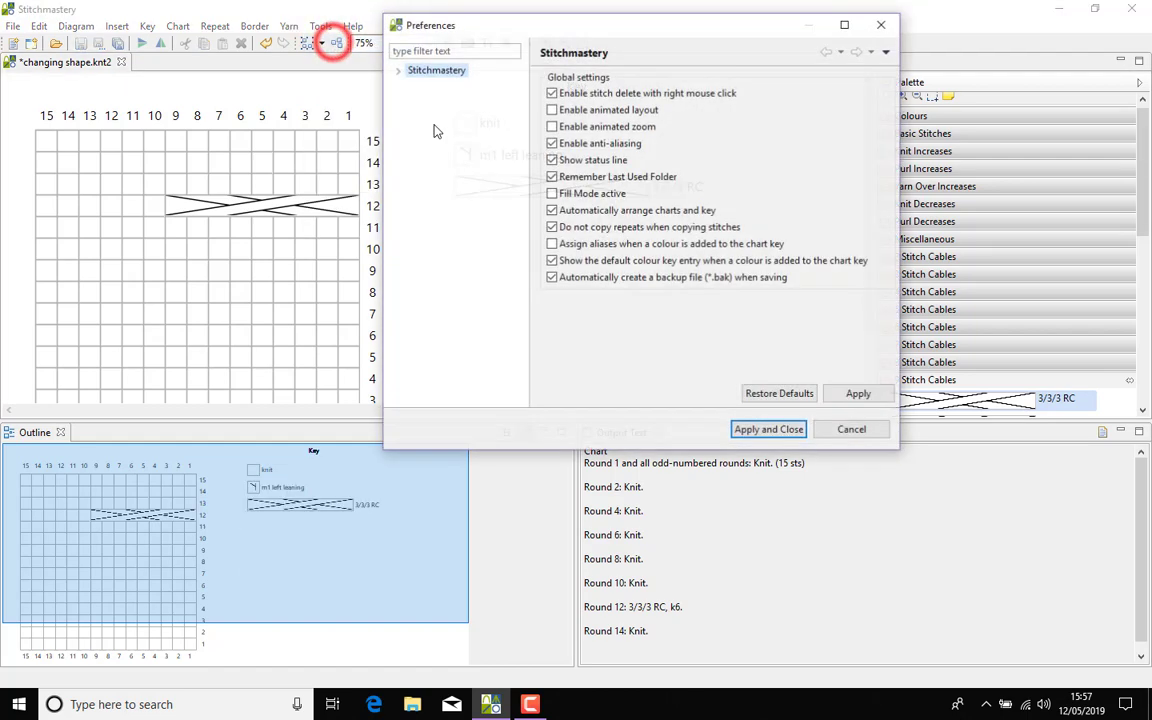
pyautogui.click(551, 109)
pyautogui.click(552, 126)
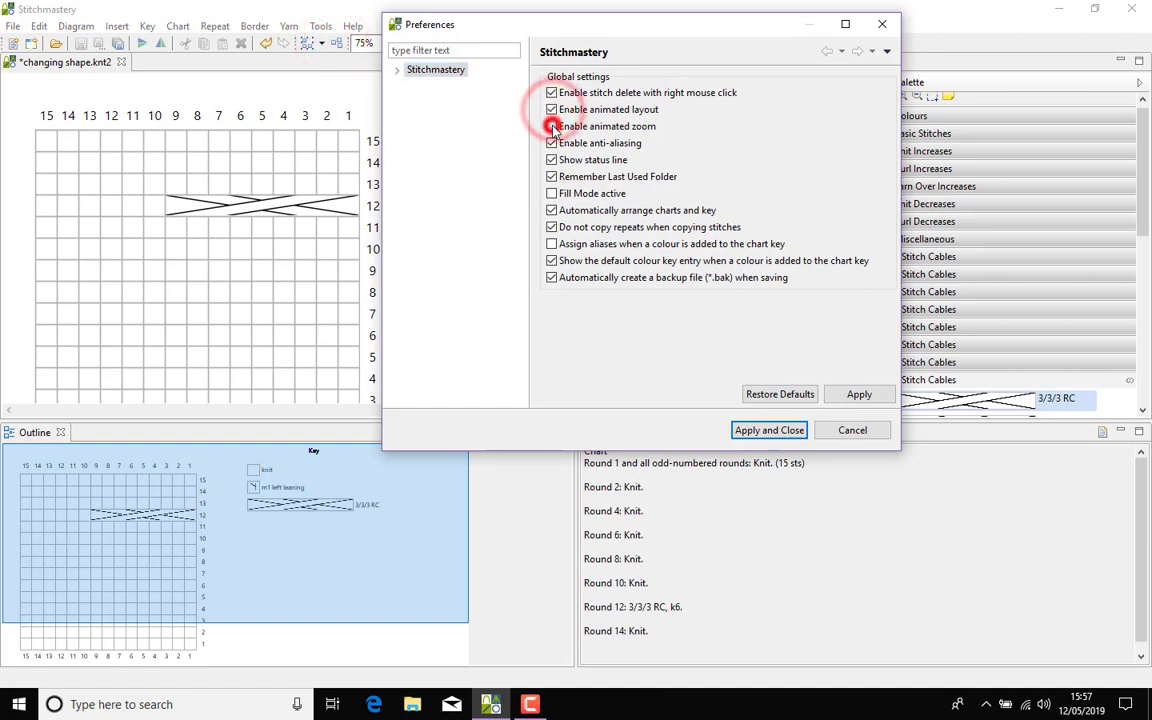
pyautogui.click(772, 432)
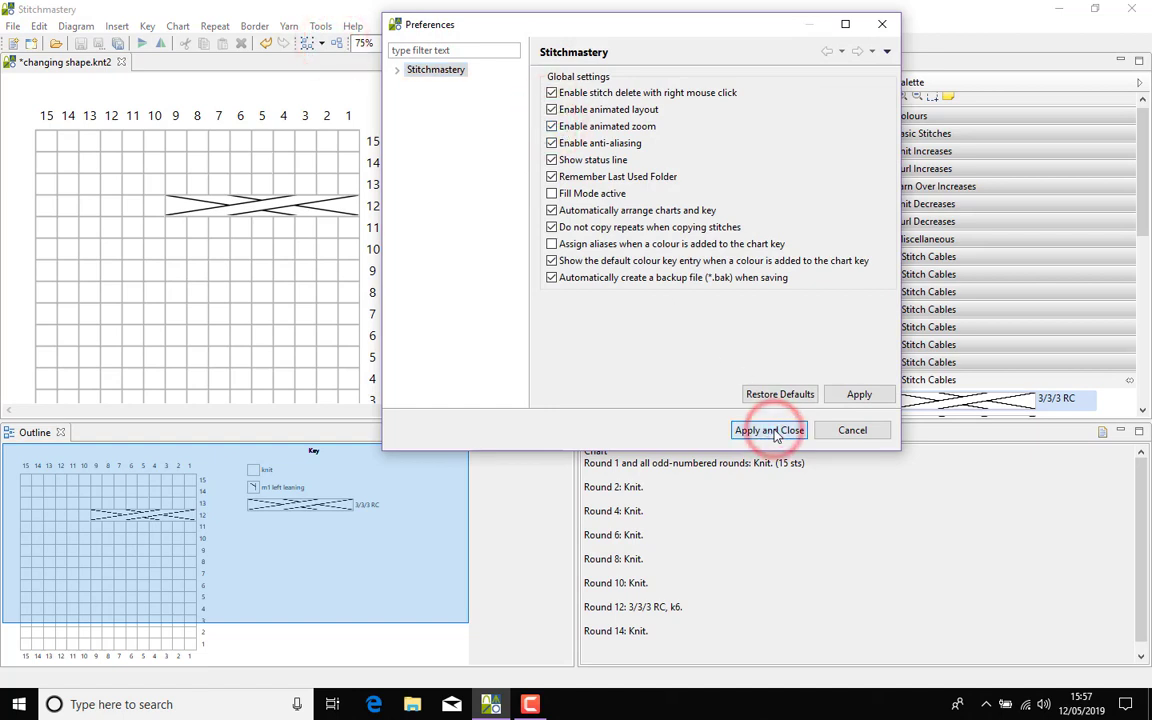
# Check the animated zoom by setting the chart zoom to 10%, 125% and finally 100%.
pyautogui.click(430, 43)
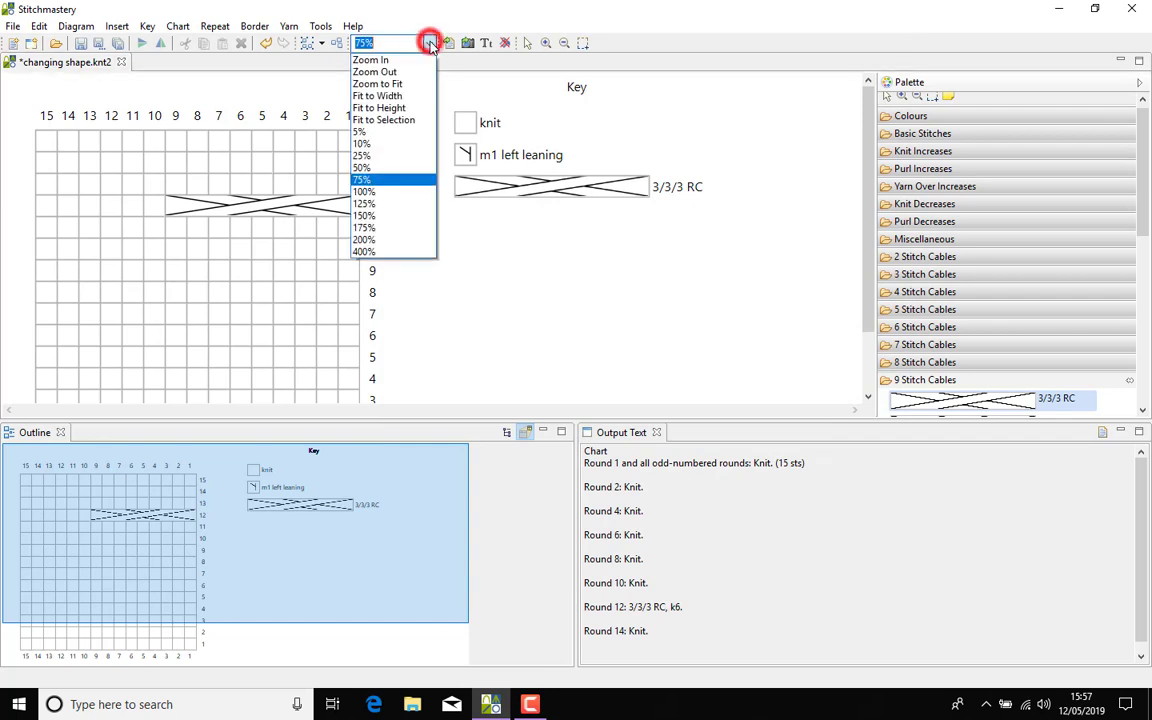
pyautogui.click(393, 144)
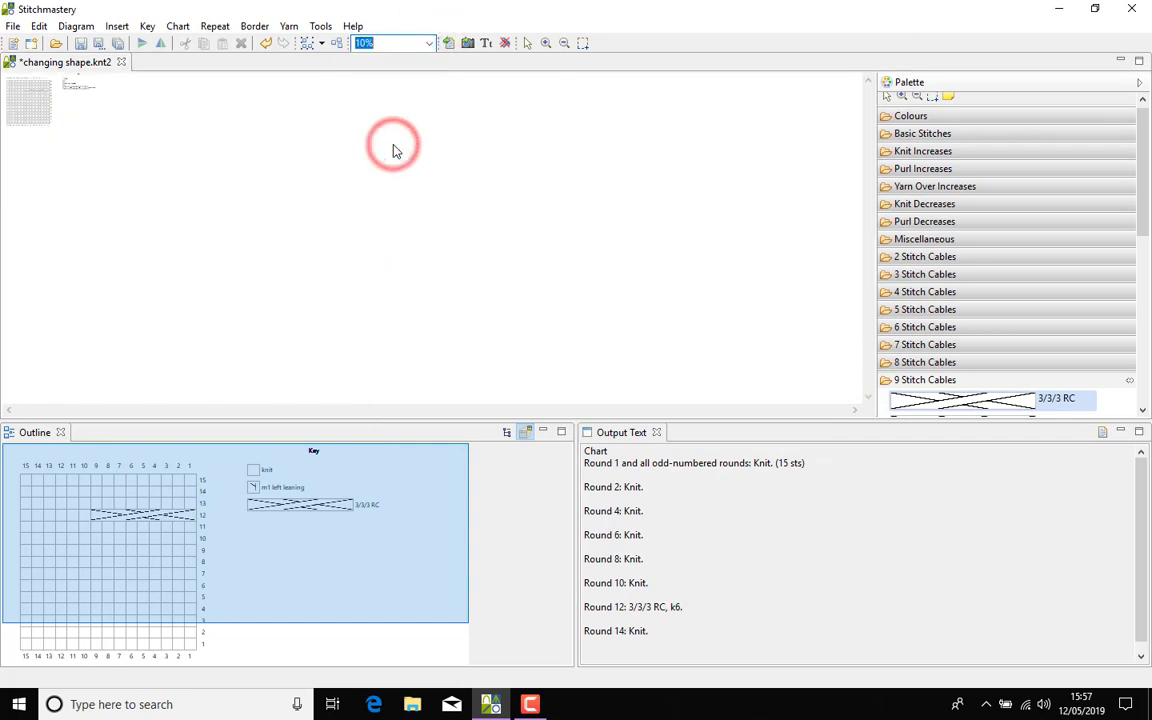
pyautogui.click(240, 187)
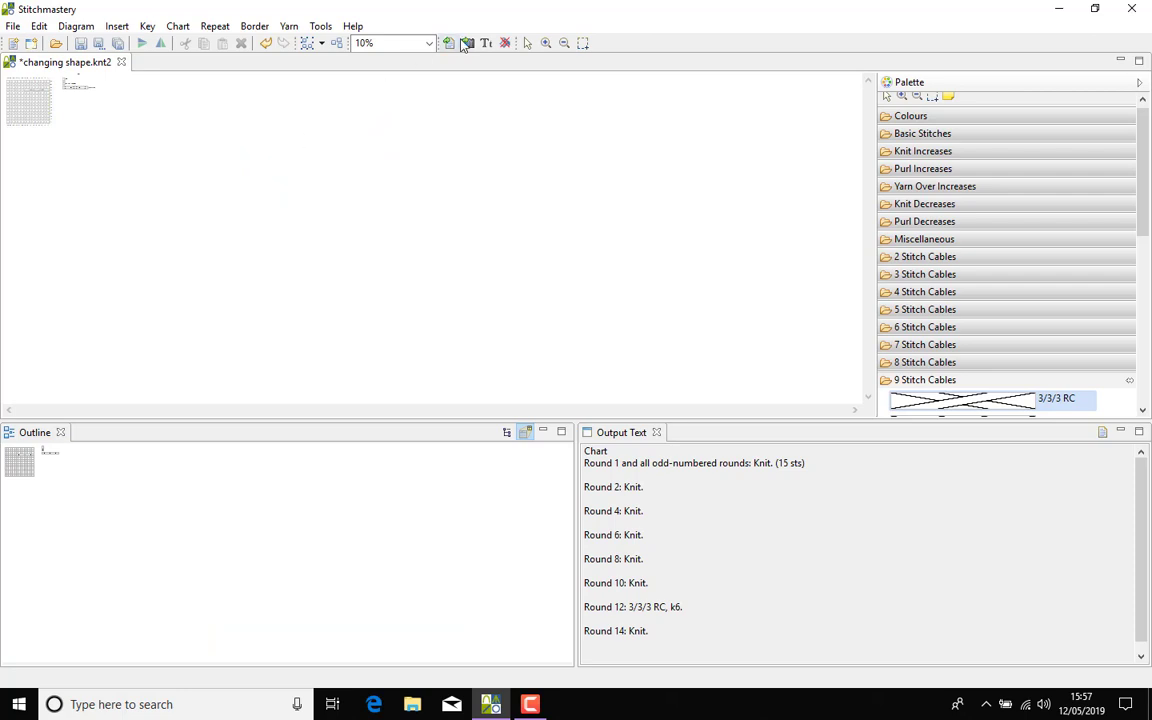
pyautogui.click(426, 44)
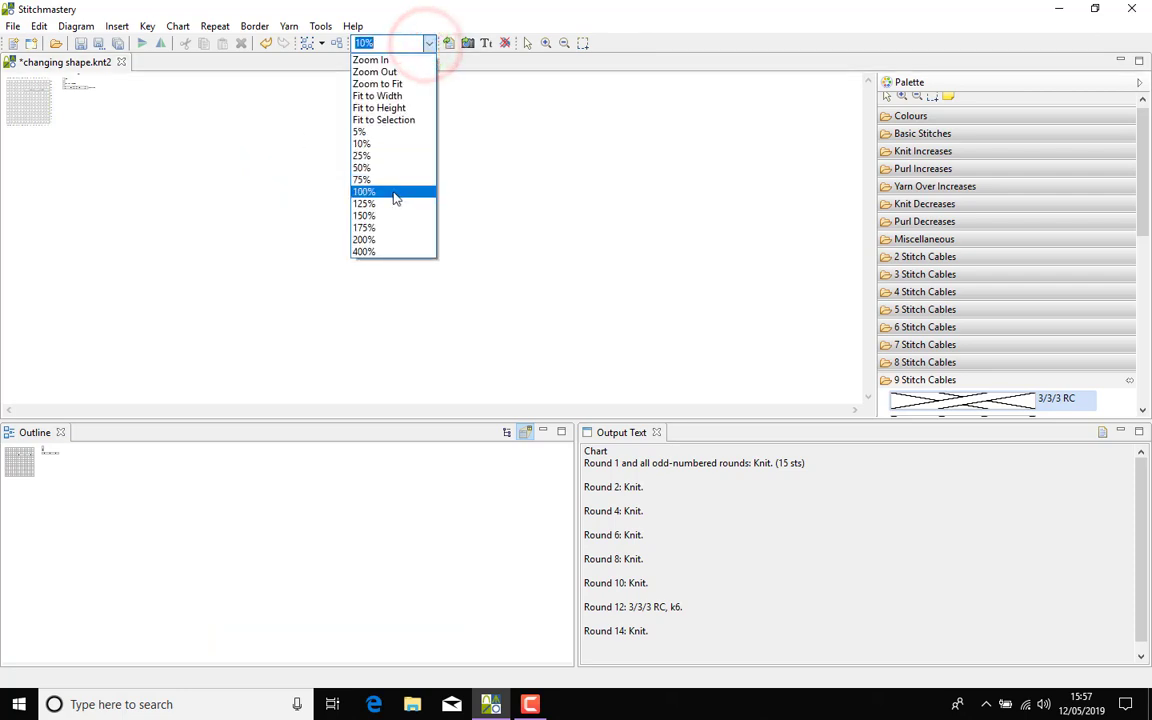
pyautogui.click(394, 204)
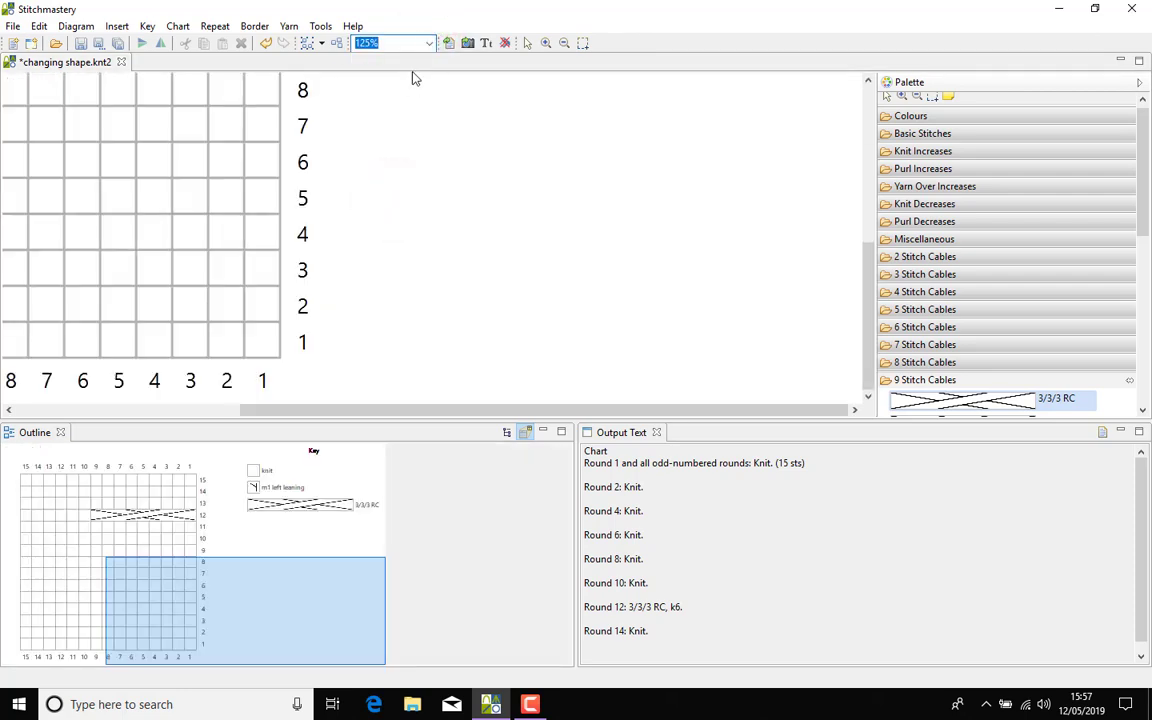
pyautogui.click(426, 44)
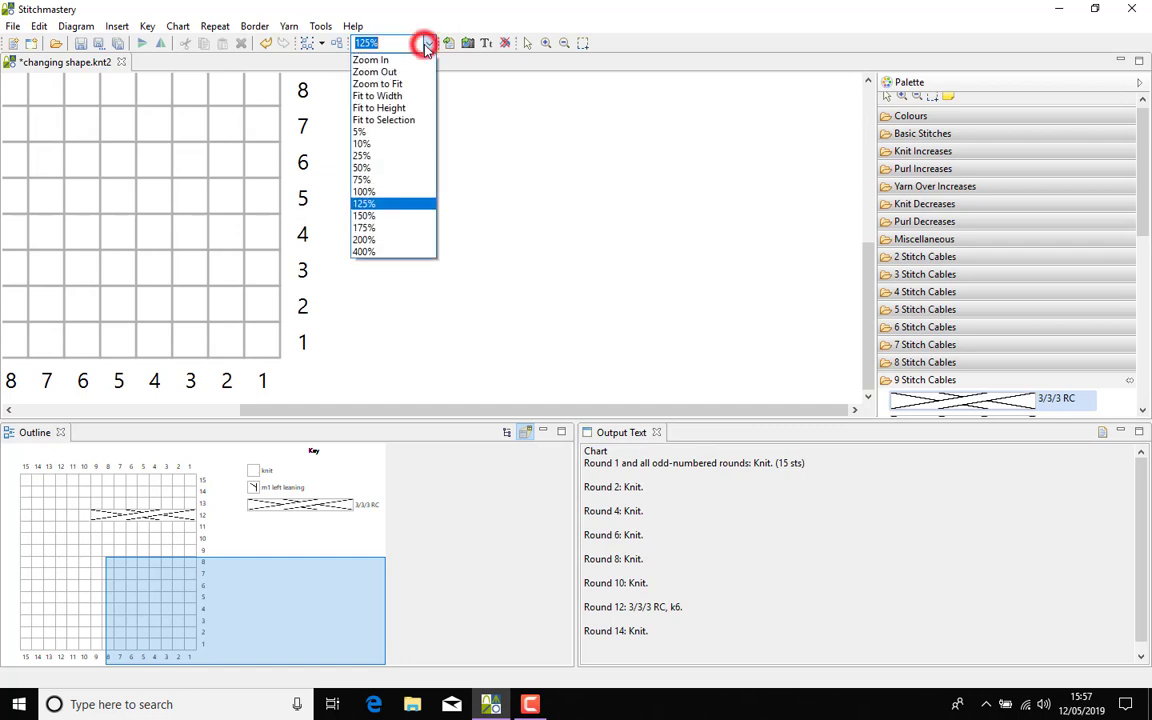
pyautogui.click(386, 191)
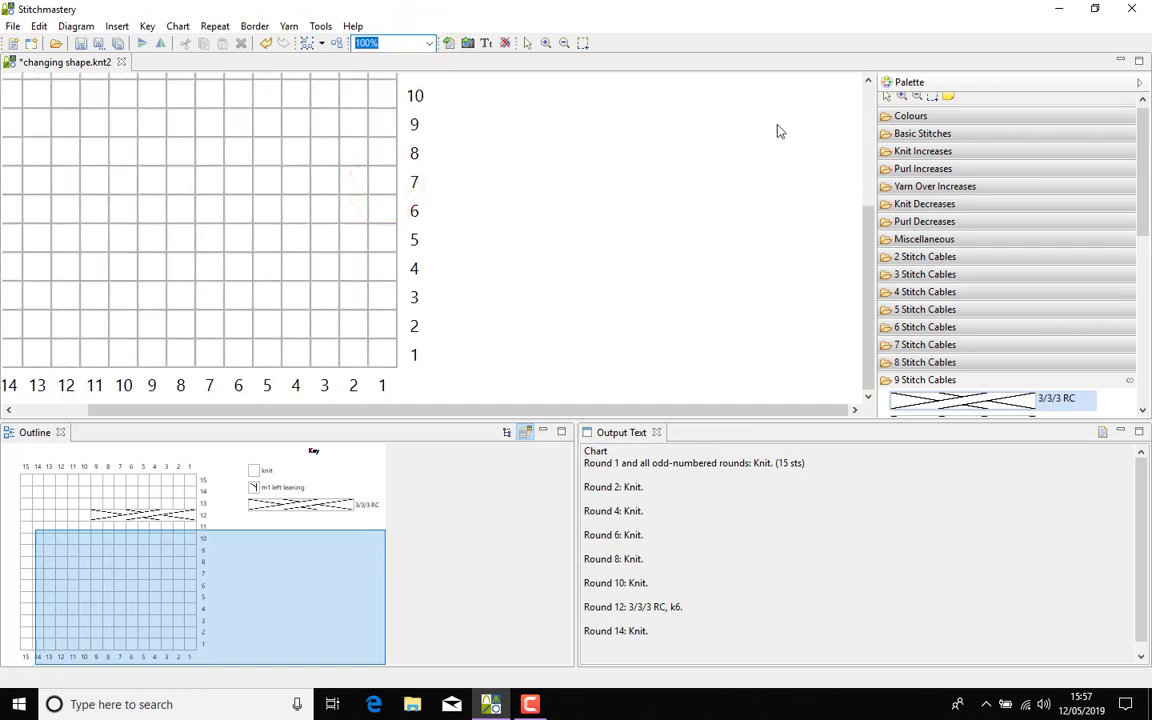
pyautogui.click(866, 232)
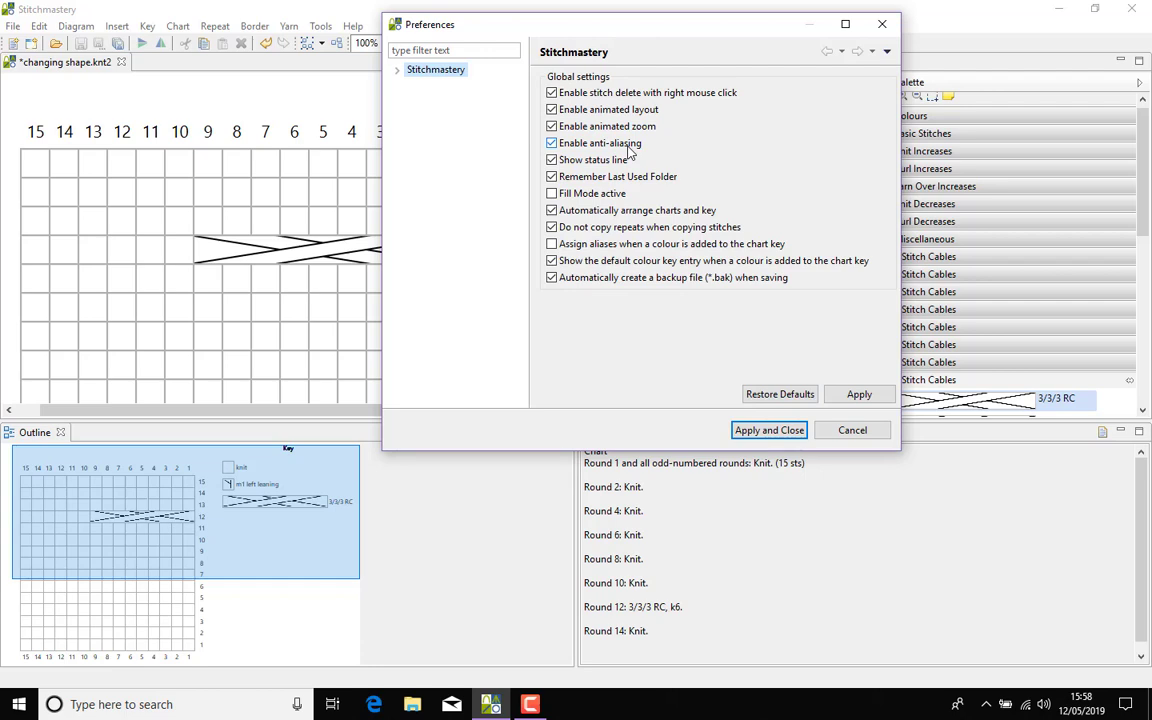
# Turn off anti-aliasing in the global preferences and apply the change.
pyautogui.click(551, 143)
pyautogui.click(553, 145)
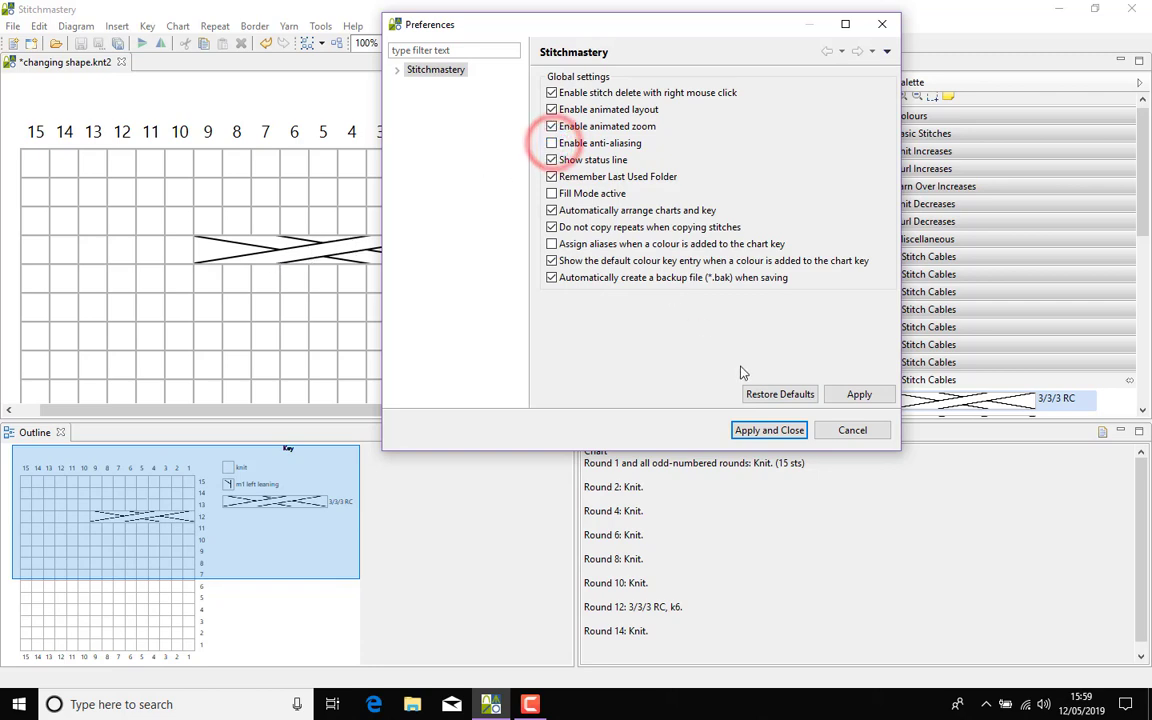
pyautogui.click(758, 430)
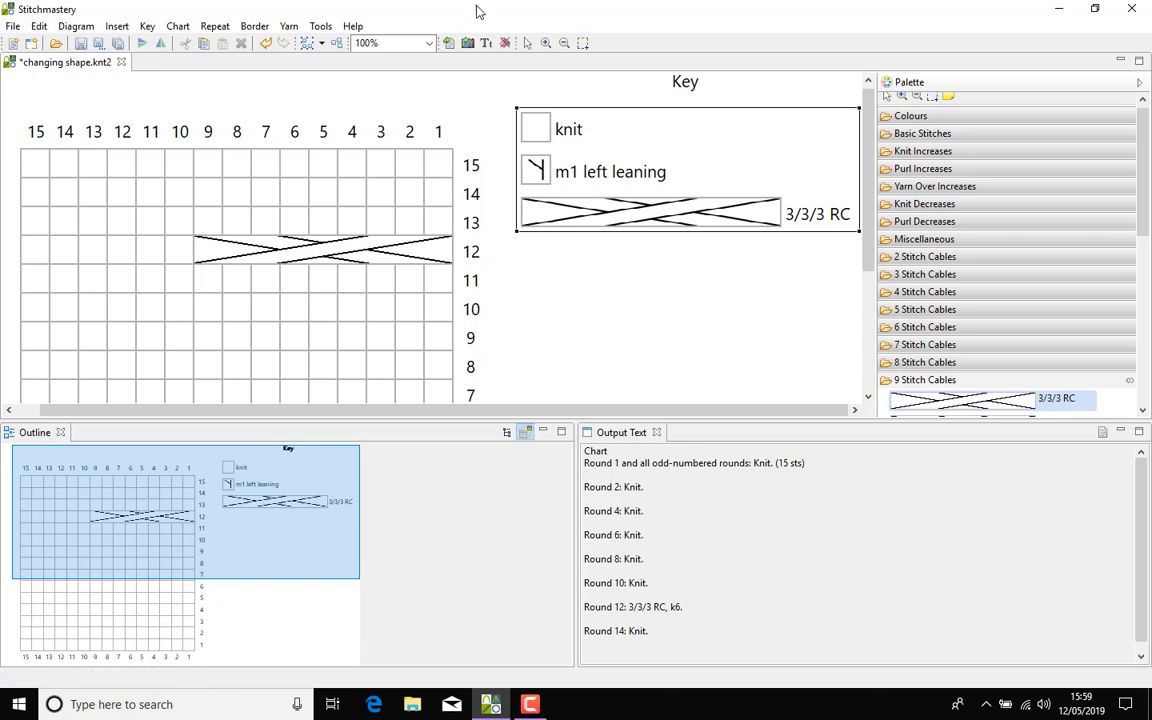
# Set the chart zoom to 175% to inspect the lines drawn without anti-aliasing.
pyautogui.click(419, 61)
pyautogui.click(428, 44)
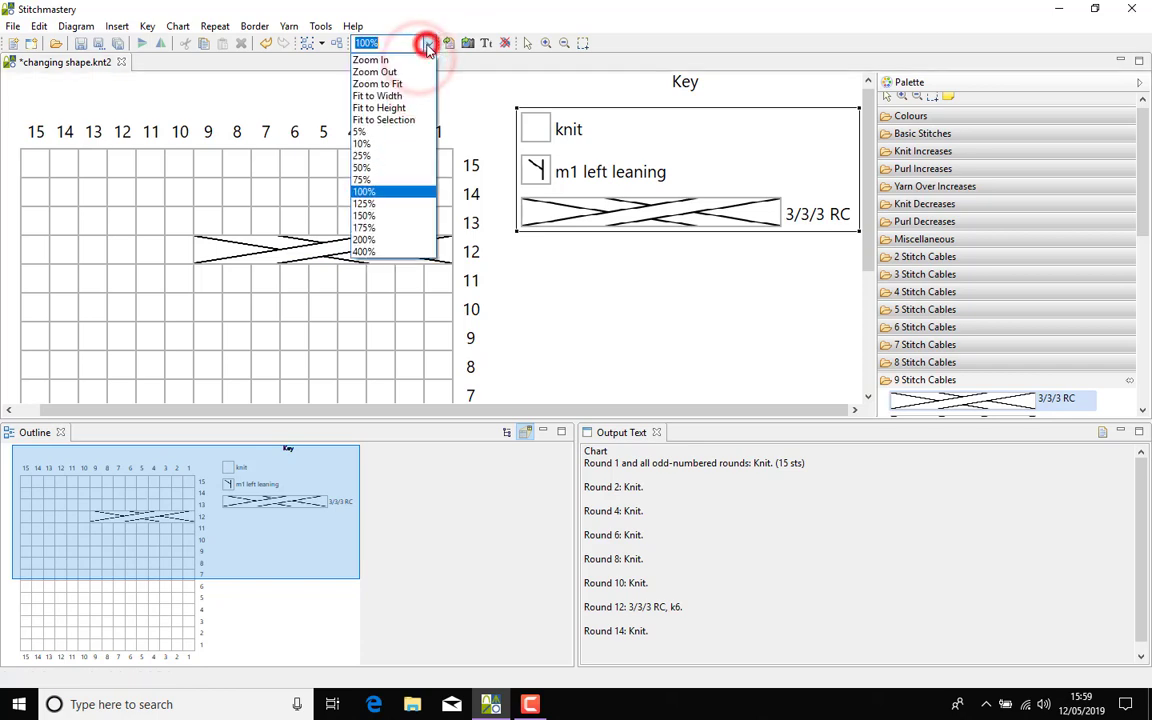
pyautogui.click(388, 227)
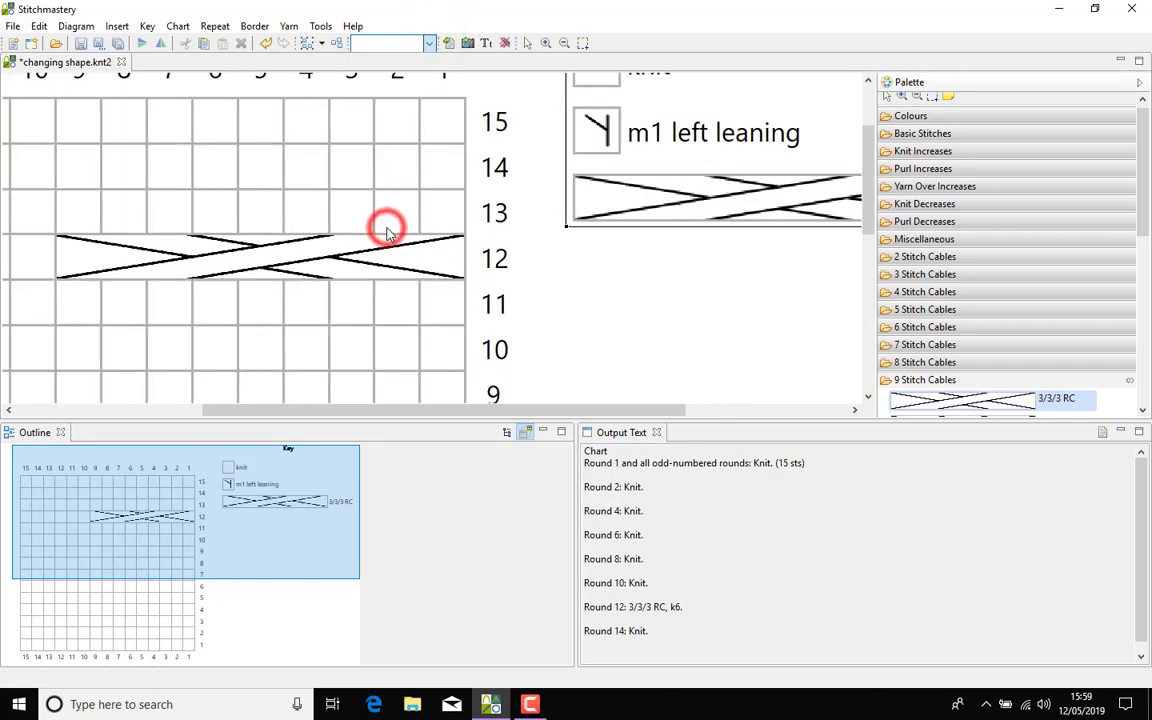
# Turn anti-aliasing back on in the global preferences and apply the change to compare the cable lines in the chart.
pyautogui.click(311, 234)
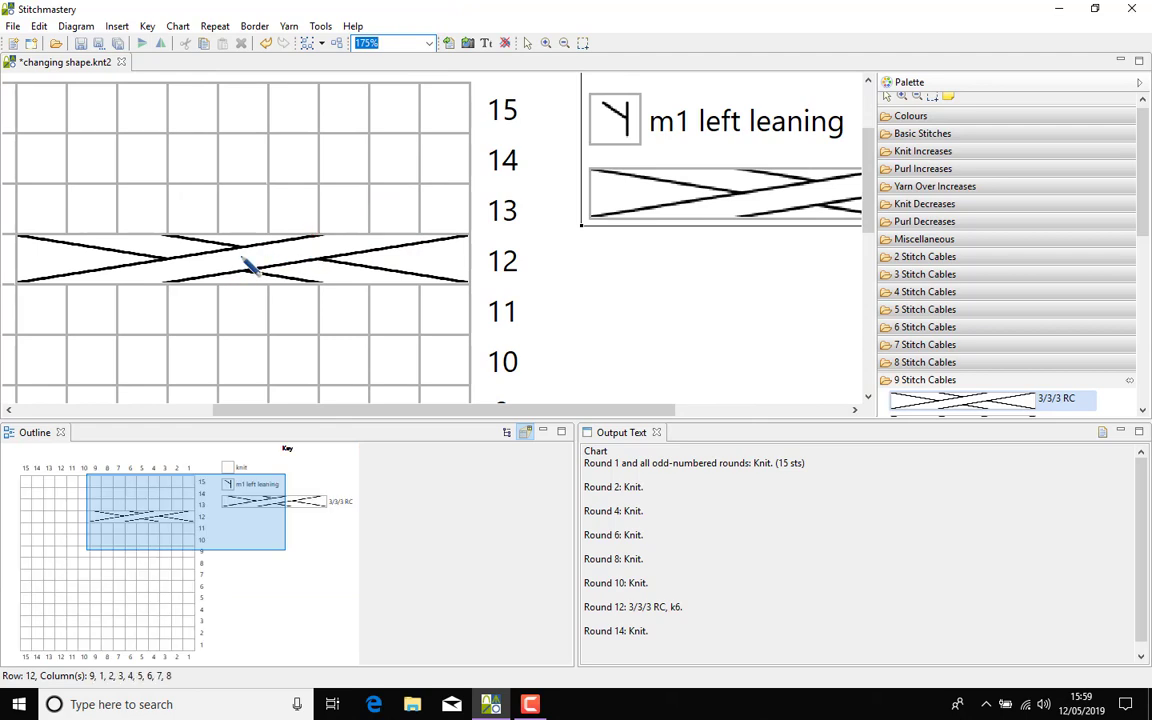
pyautogui.click(320, 26)
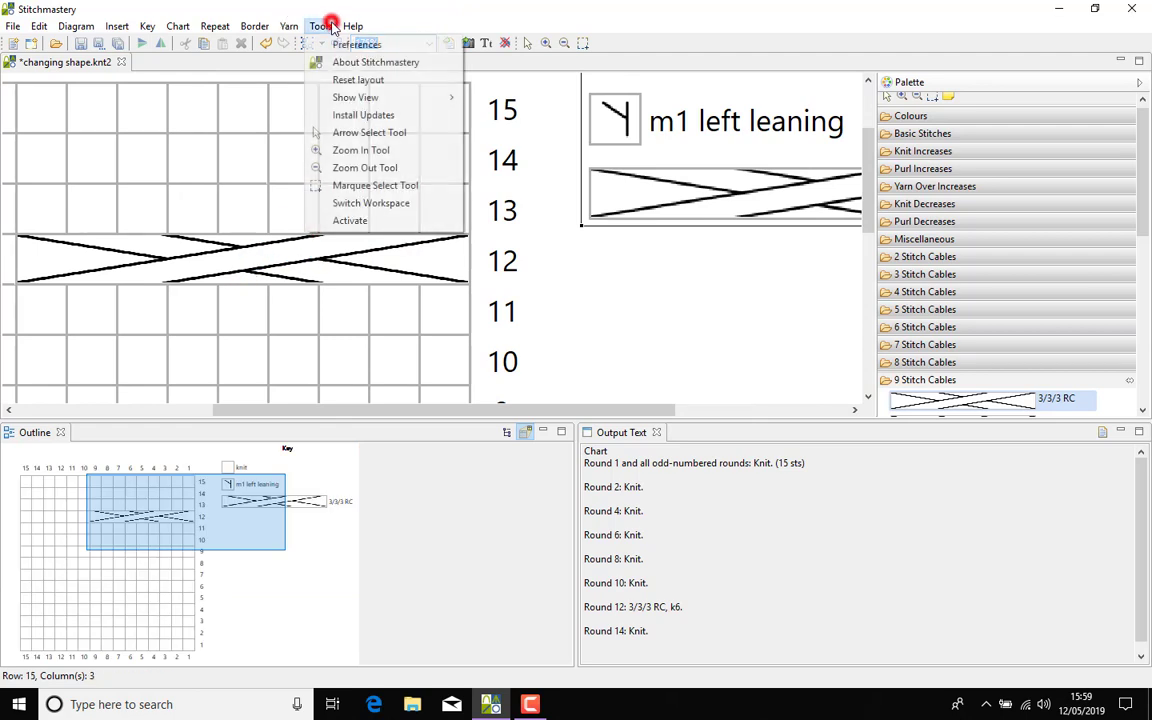
pyautogui.click(338, 44)
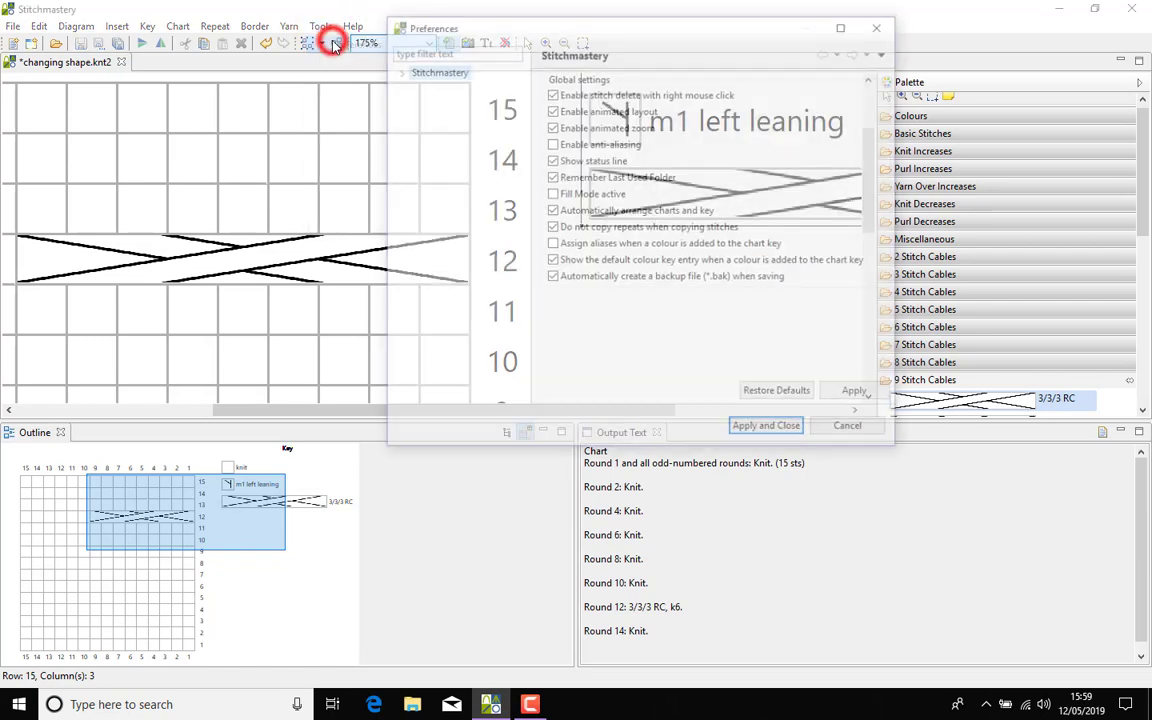
pyautogui.click(551, 143)
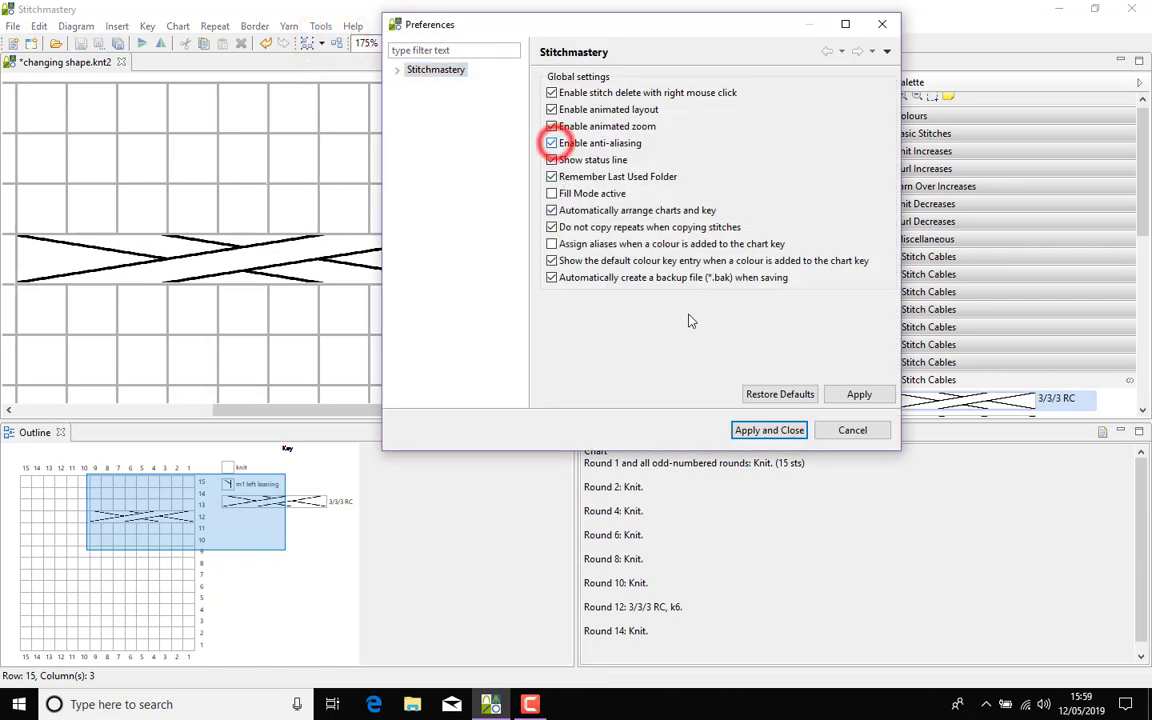
pyautogui.click(771, 430)
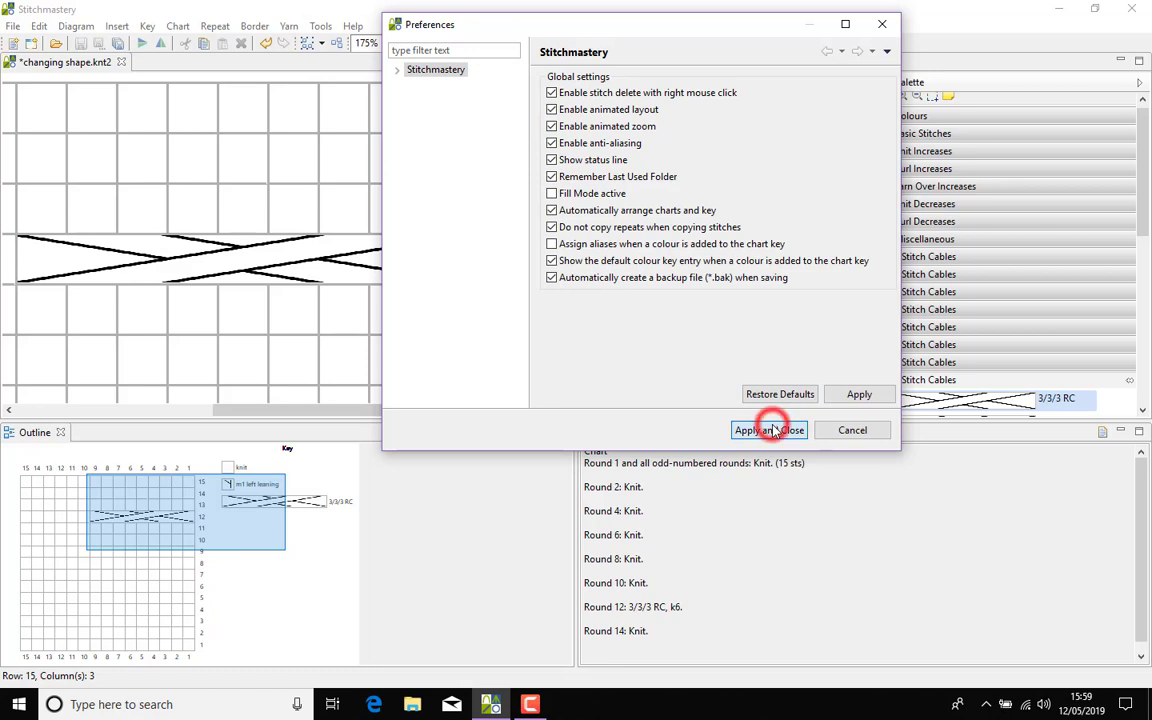
pyautogui.click(250, 265)
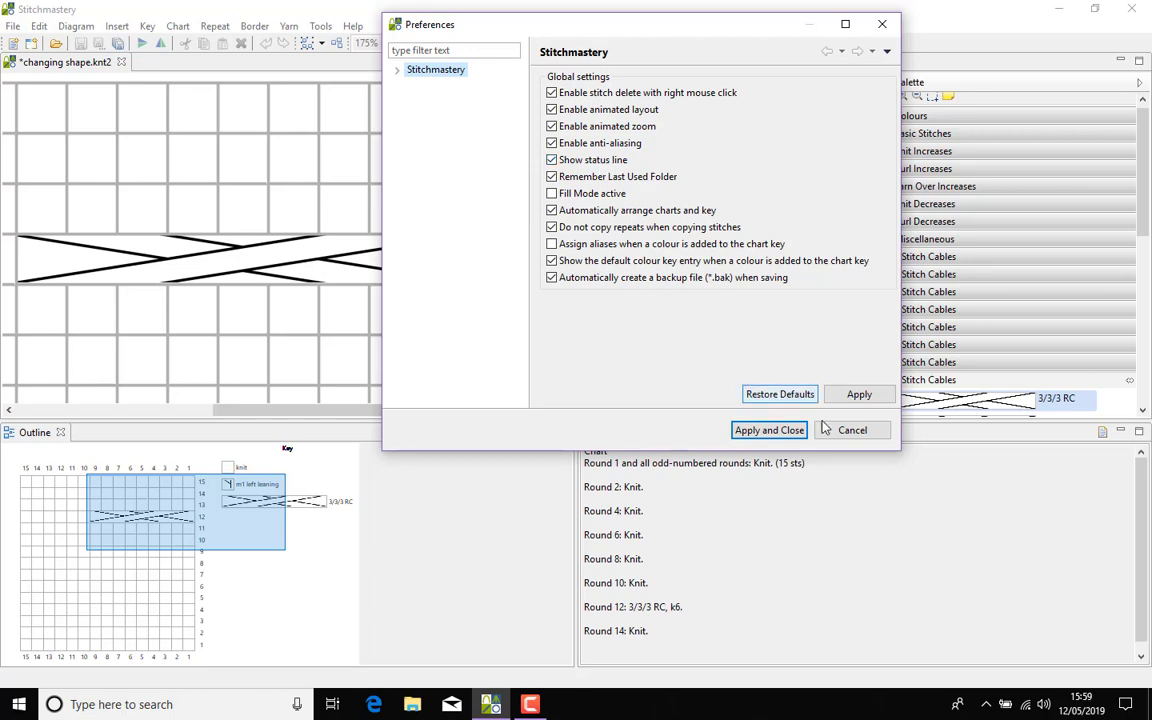
pyautogui.click(851, 430)
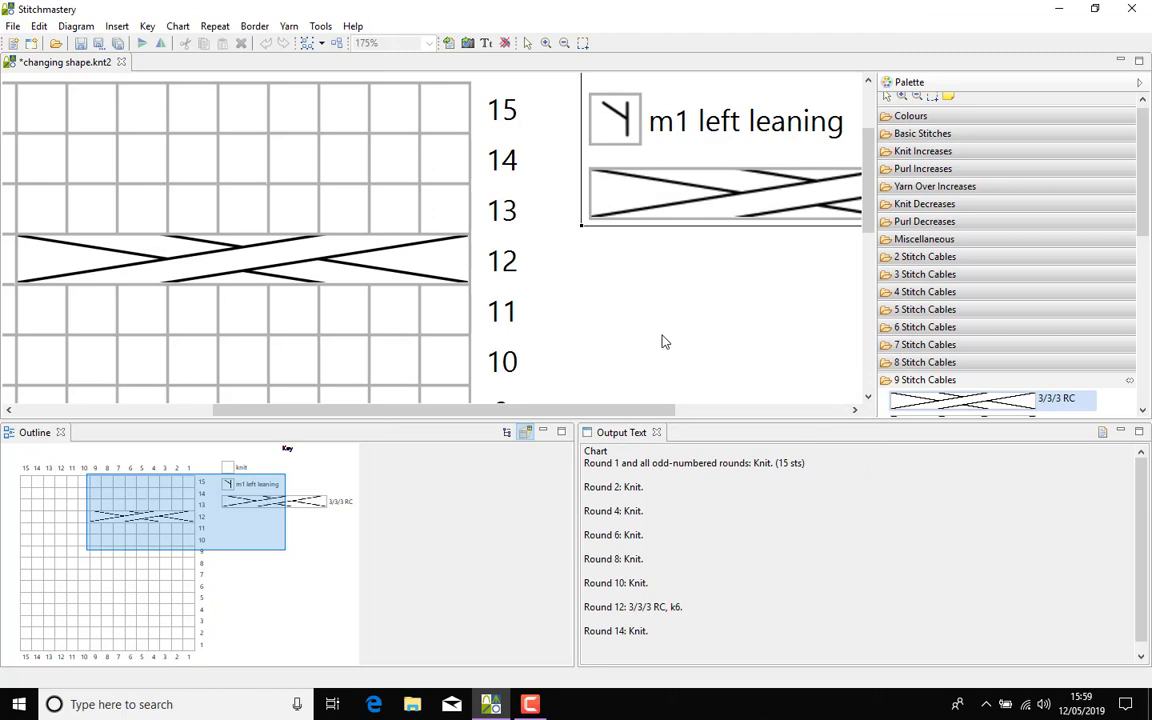
pyautogui.click(548, 296)
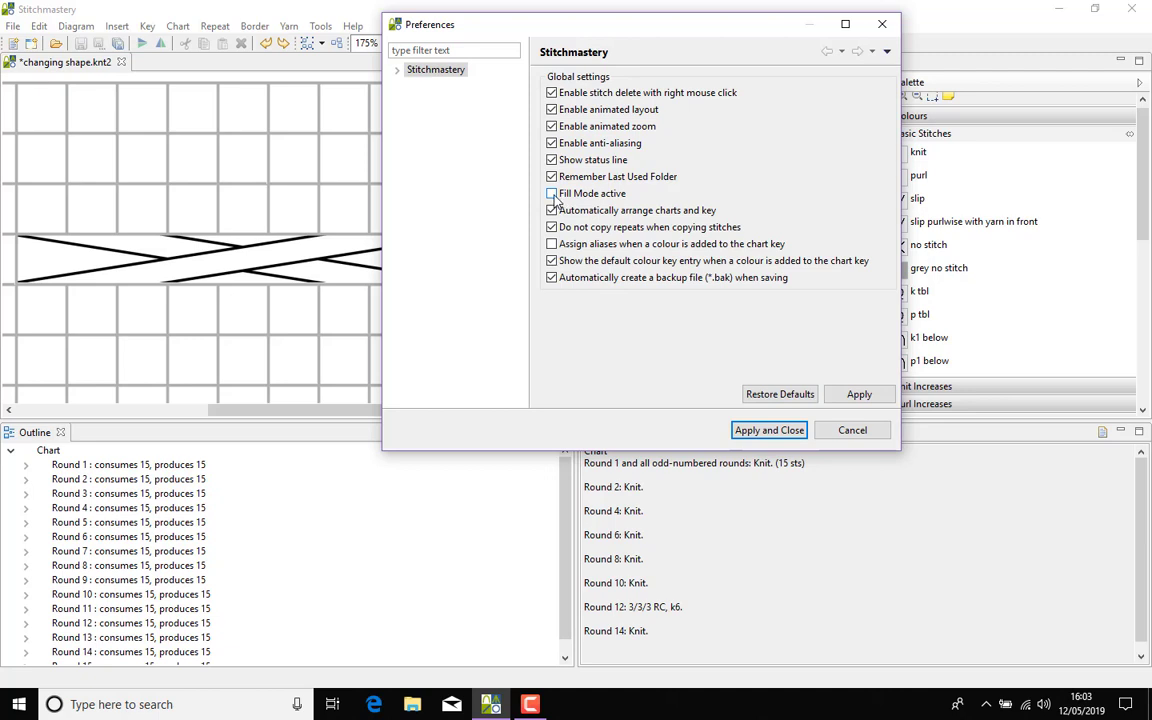
# Make fill mode active in the global preferences and apply the change.
pyautogui.click(552, 194)
pyautogui.click(767, 430)
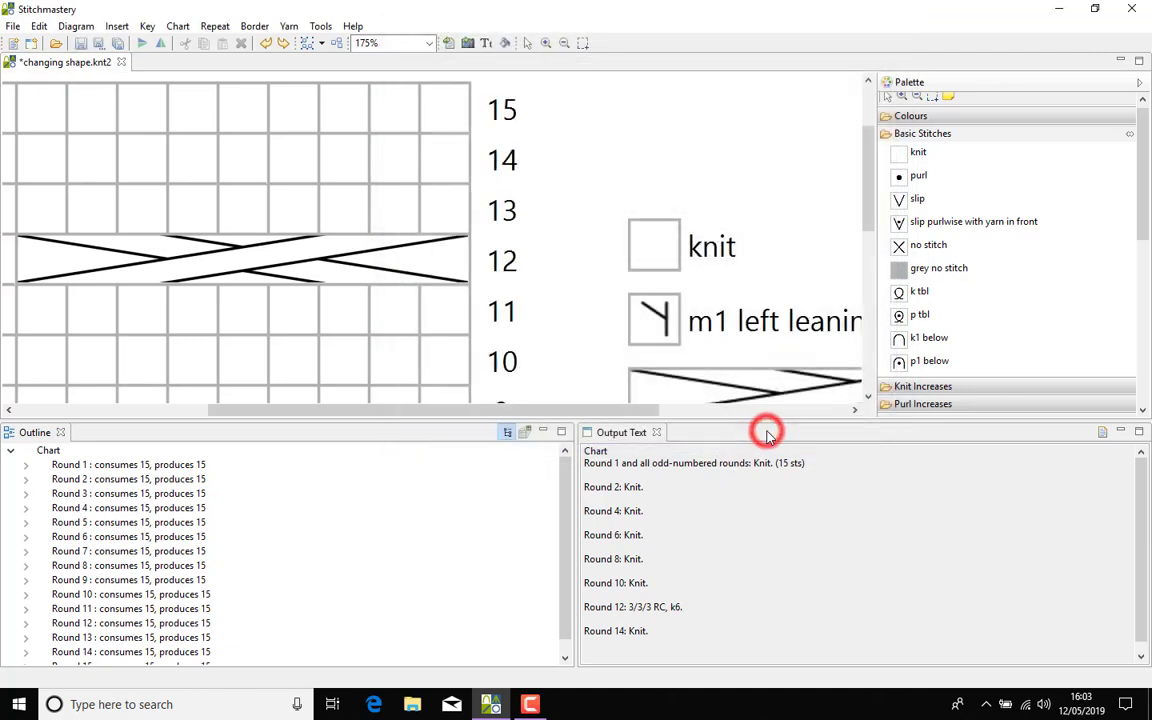
# Select the six stitches in columns 2 to 7 of row 14 and fill them with slip stitches.
pyautogui.click(582, 44)
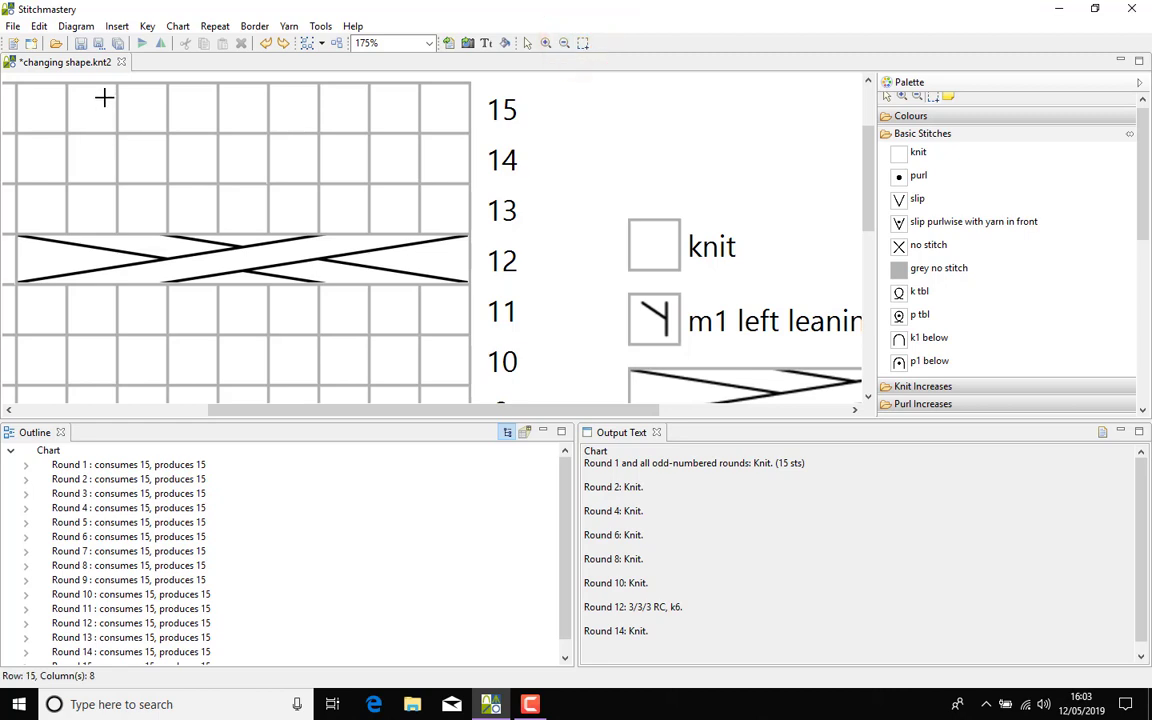
pyautogui.moveTo(104, 97); pyautogui.dragTo(440, 213)
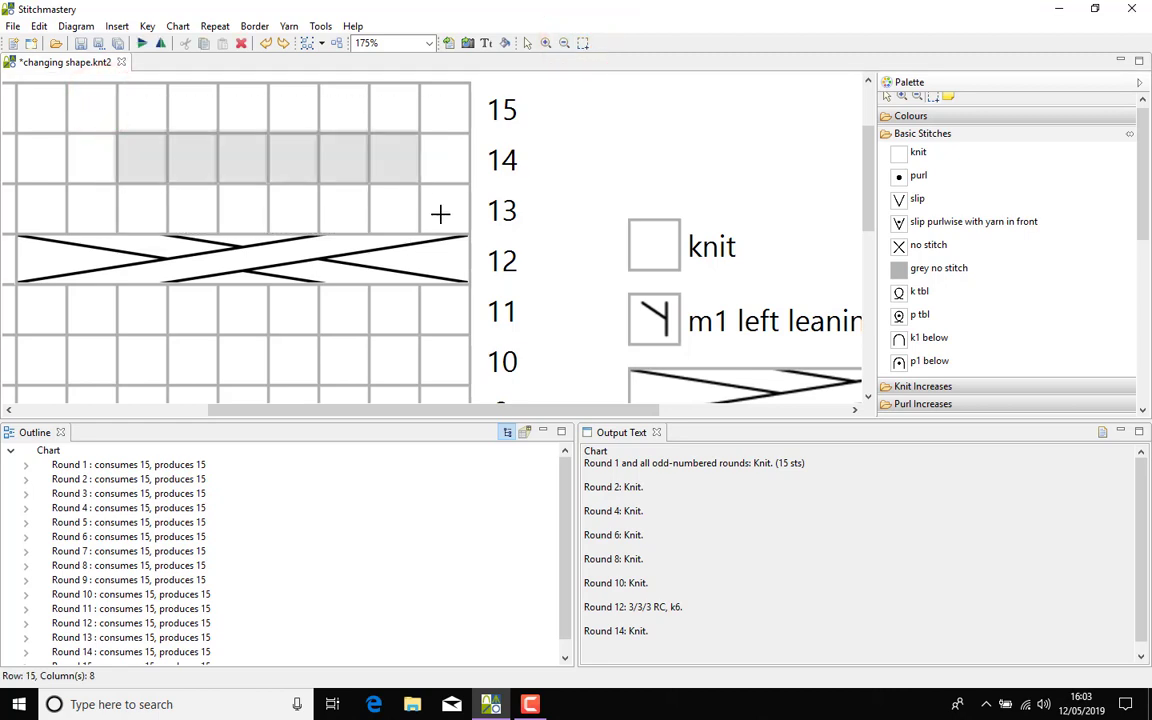
pyautogui.click(900, 200)
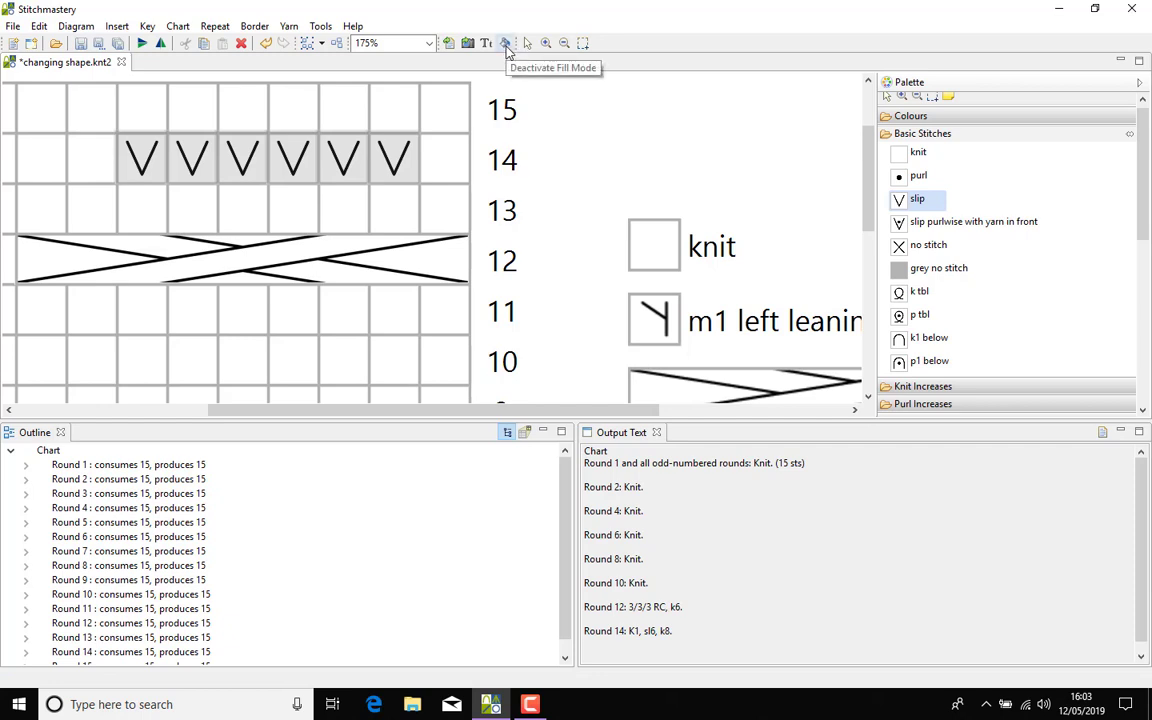
# Toggle fill mode directly from the chart editor, leave it deactivated, and clear the stitch selection.
pyautogui.click(506, 45)
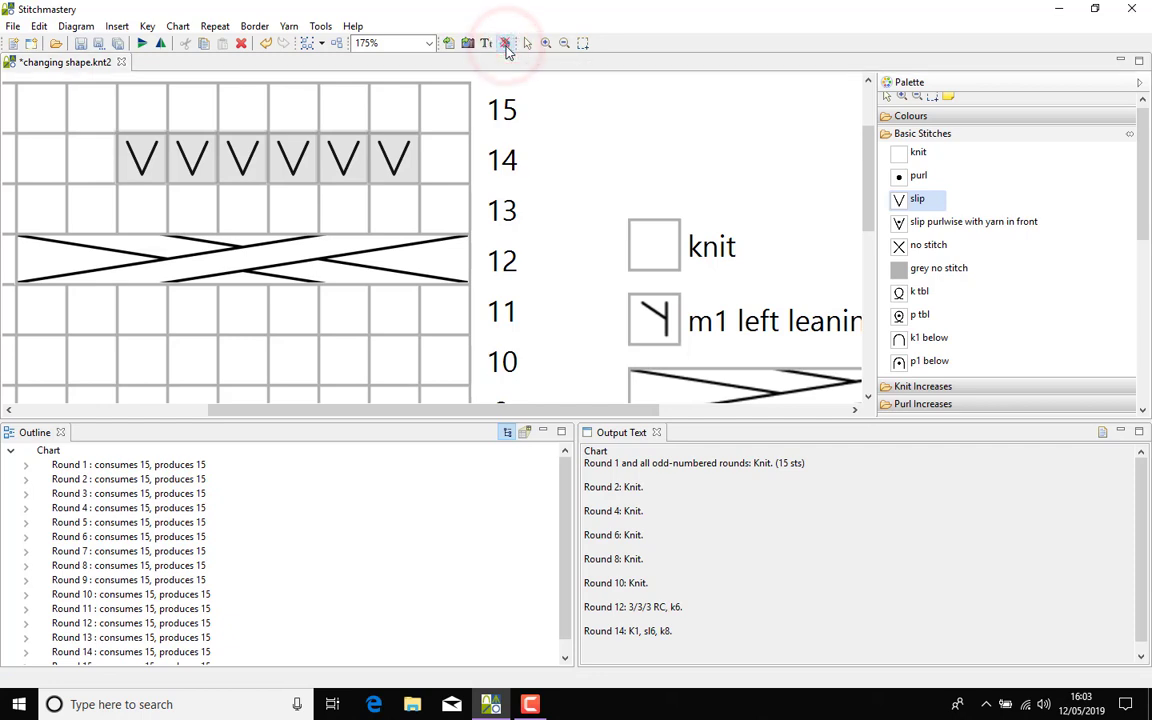
pyautogui.click(506, 45)
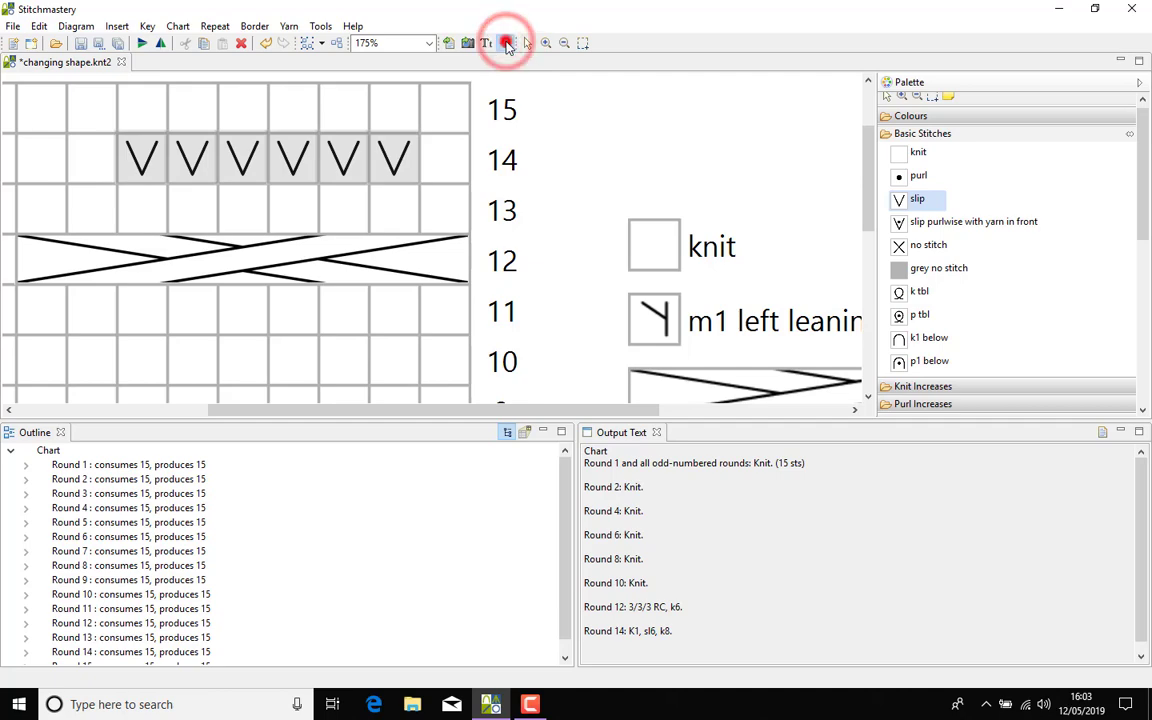
pyautogui.click(656, 121)
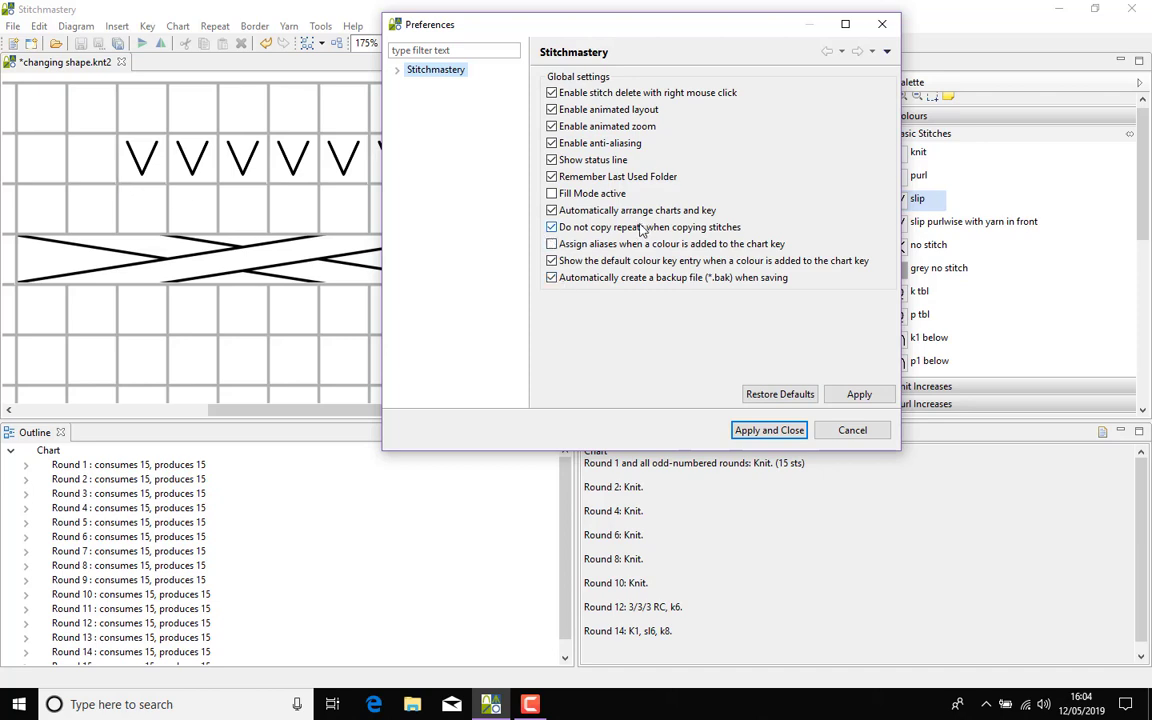
# Enable assigning aliases when a colour is added to the chart key in the global preferences and apply the change.
pyautogui.click(551, 244)
pyautogui.click(551, 244)
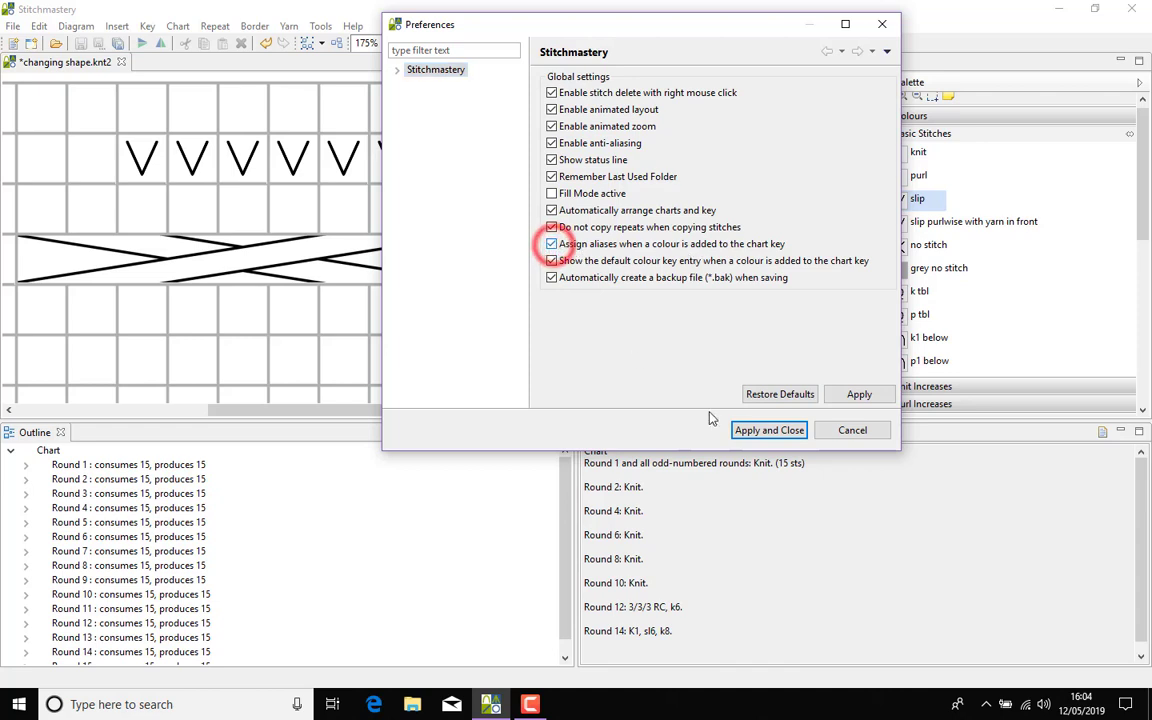
pyautogui.click(762, 431)
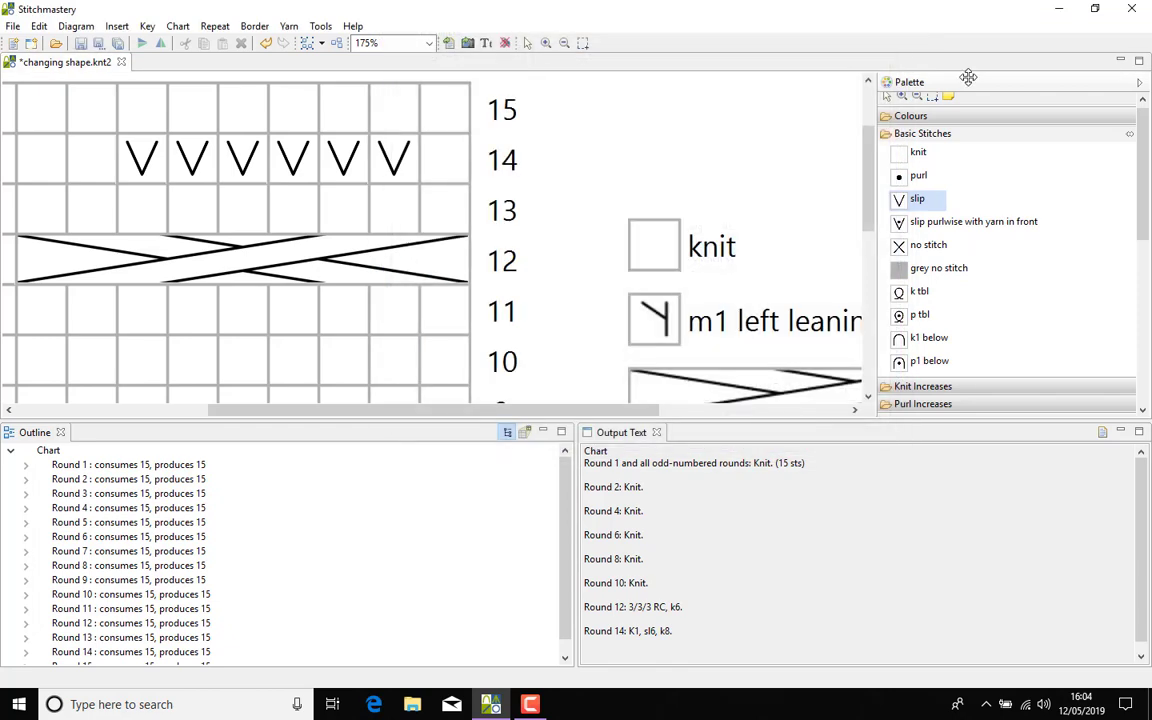
# Set the chart zoom to 100% and colour the column 8 stitches in rows 9 and 10 red, checking the key entry.
pyautogui.click(918, 117)
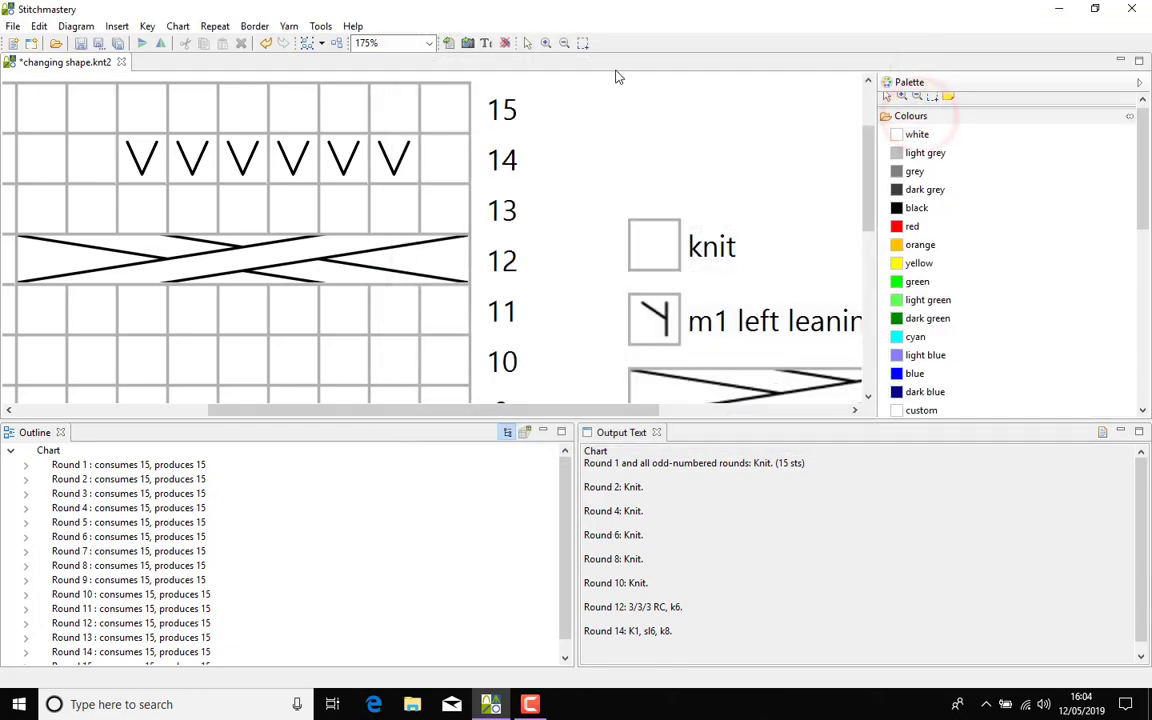
pyautogui.click(426, 45)
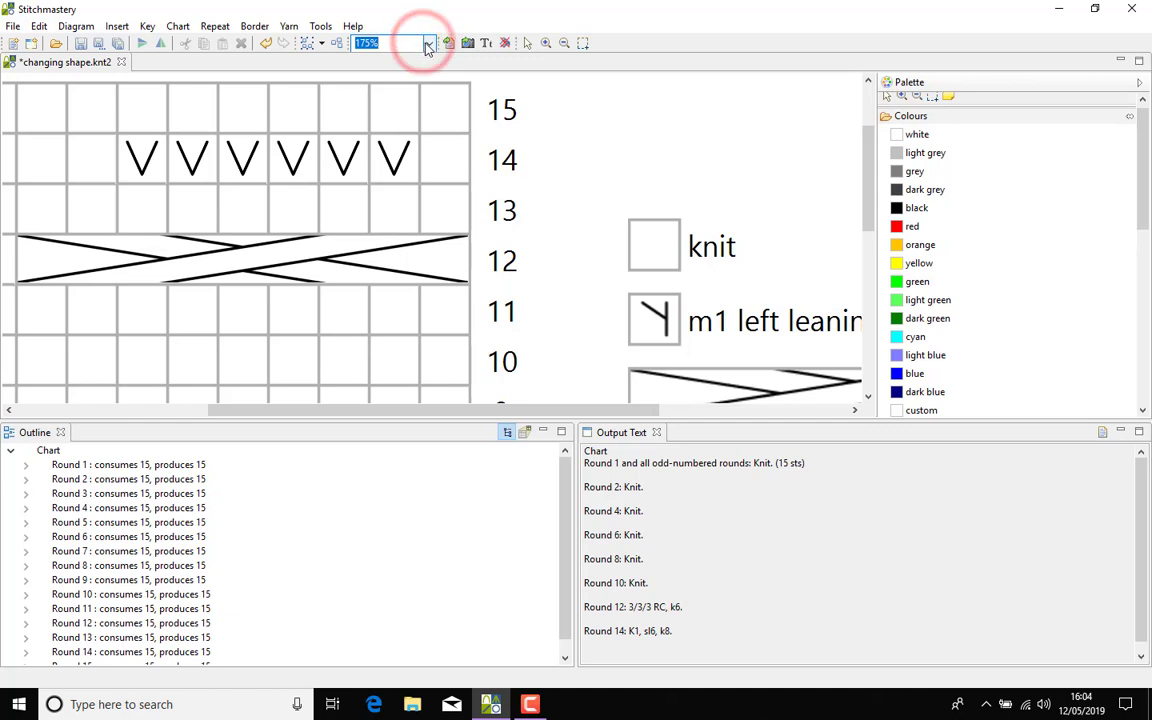
pyautogui.click(373, 190)
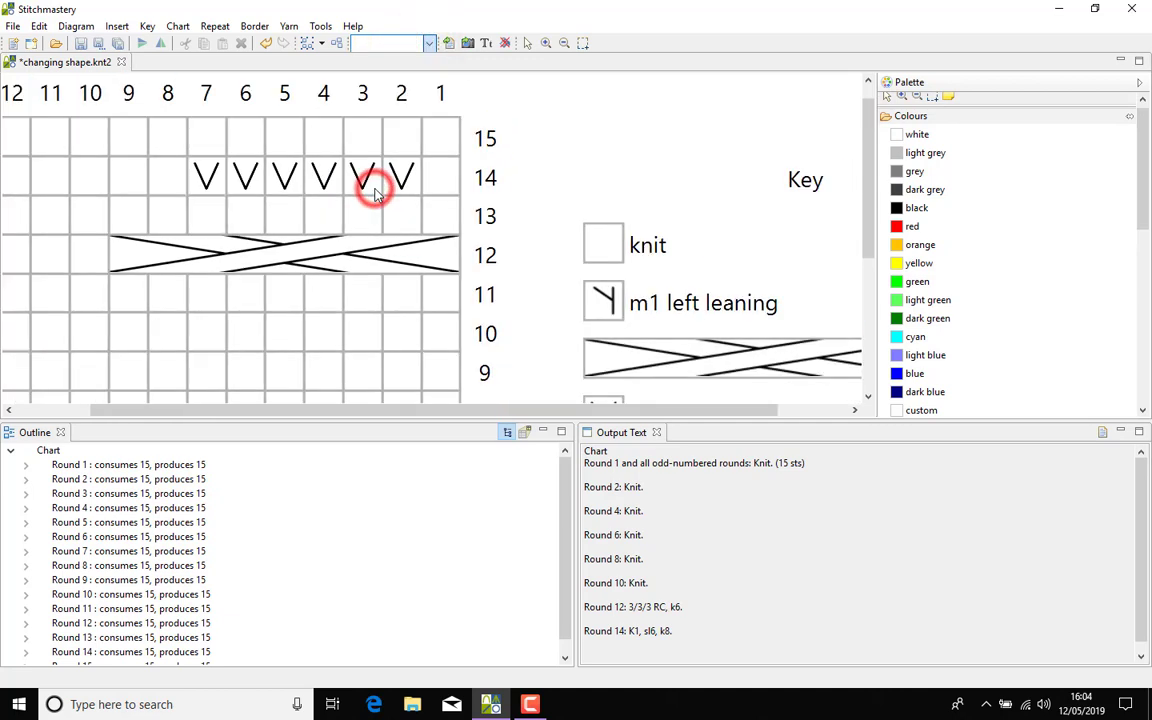
pyautogui.click(908, 226)
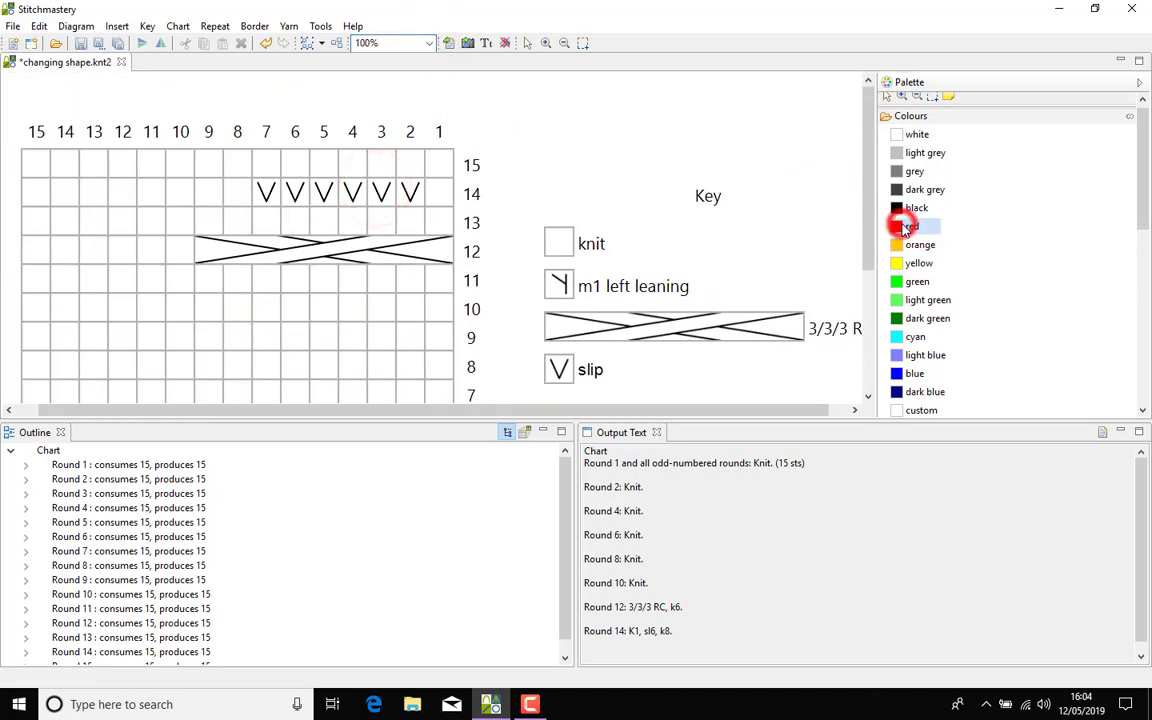
pyautogui.click(237, 336)
pyautogui.click(239, 304)
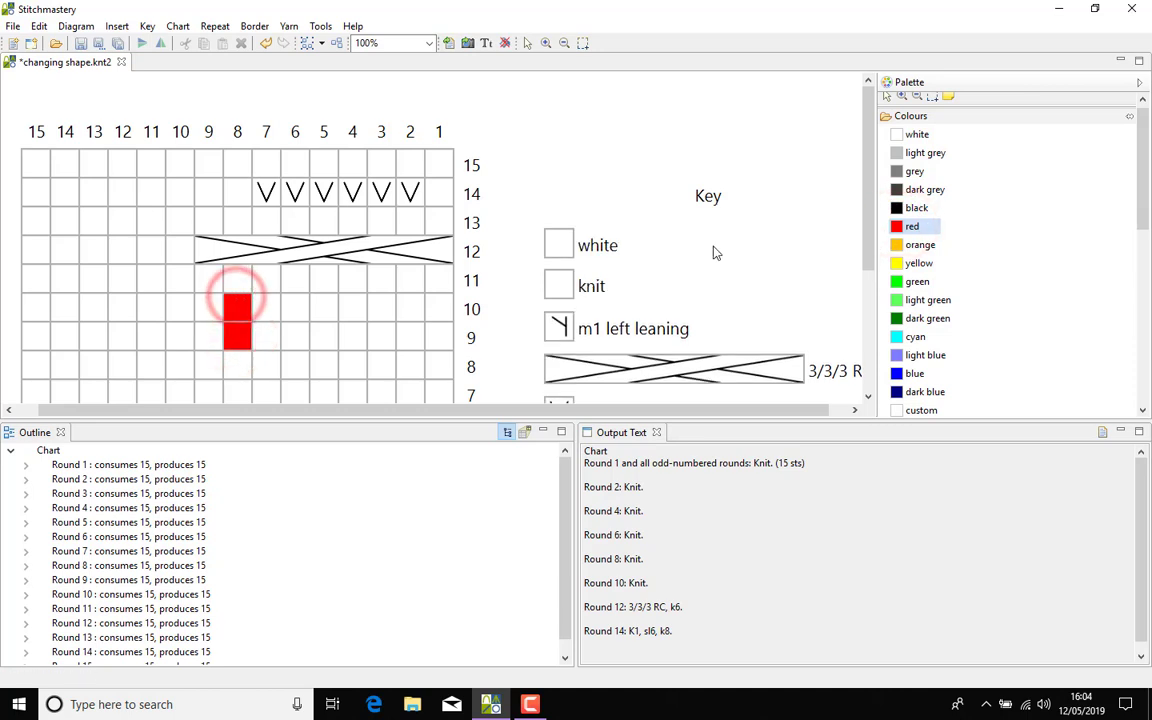
pyautogui.moveTo(862, 186); pyautogui.dragTo(868, 246)
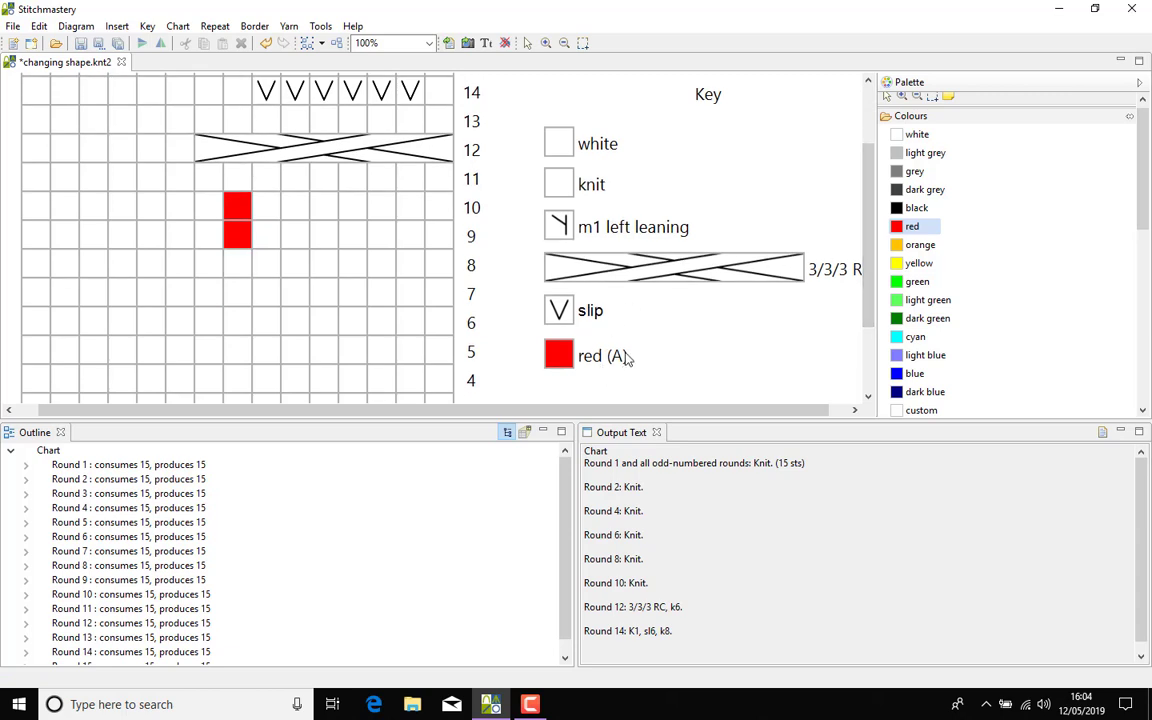
# Colour the column 6 stitches in rows 3 to 6 light green and check the new key entry.
pyautogui.click(897, 300)
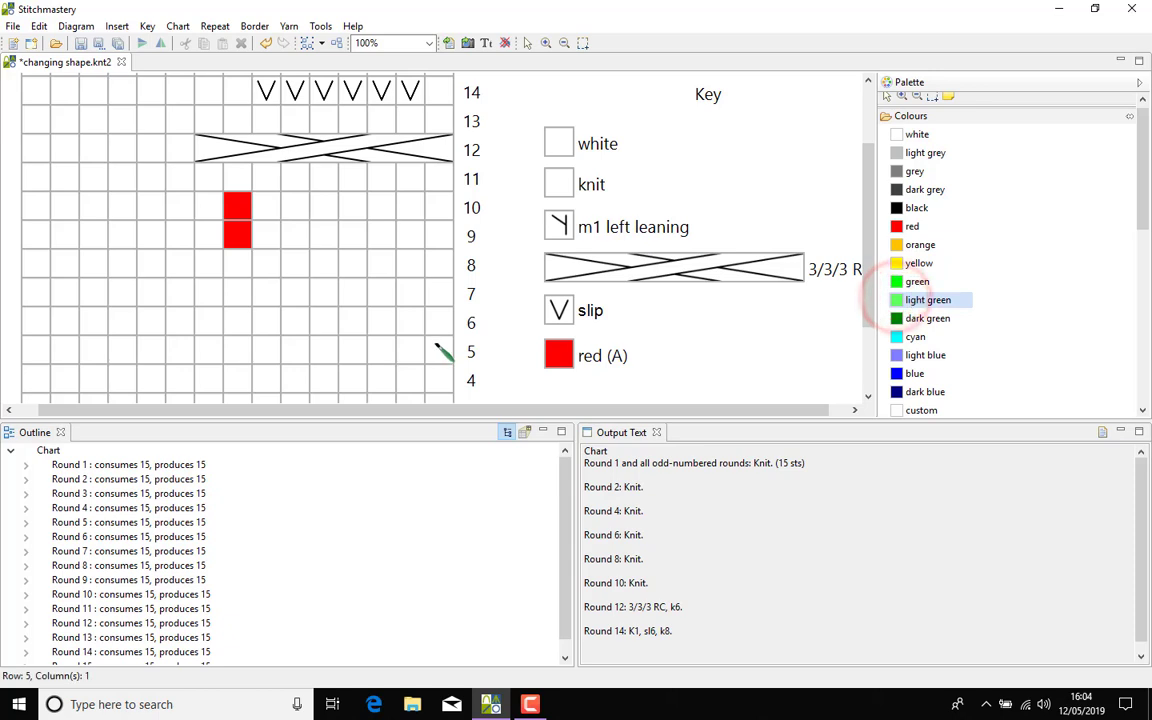
pyautogui.click(297, 316)
pyautogui.moveTo(297, 316); pyautogui.dragTo(303, 398)
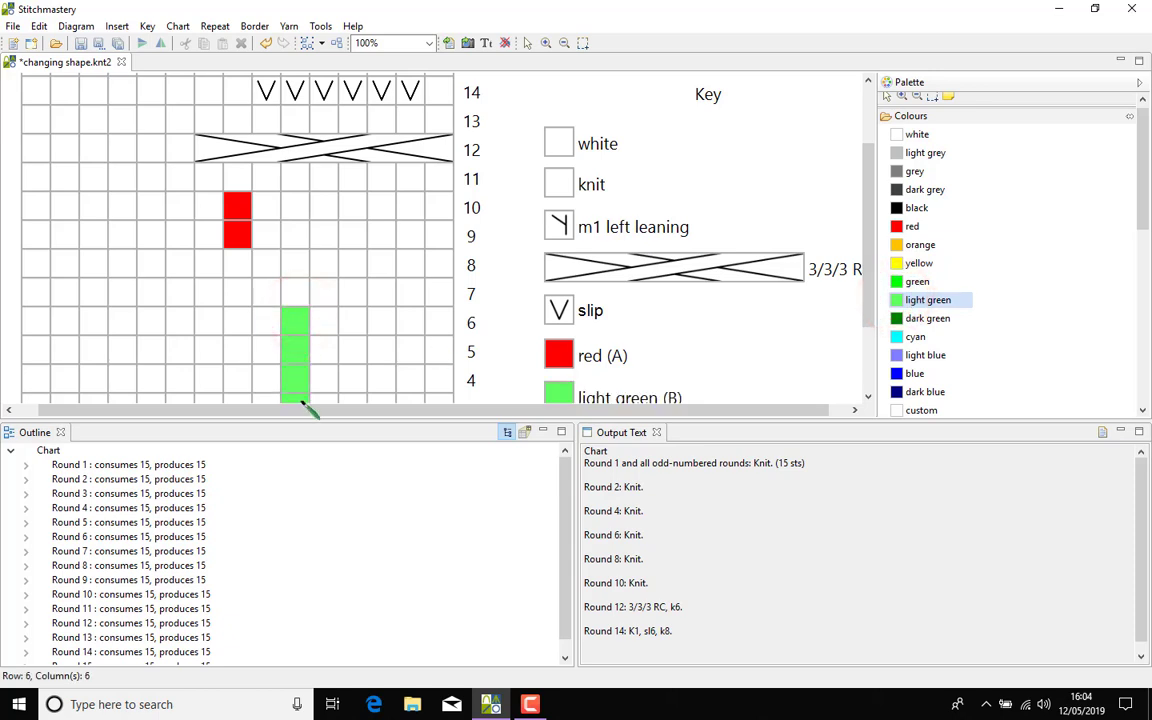
pyautogui.scroll(-1, 680, 370)
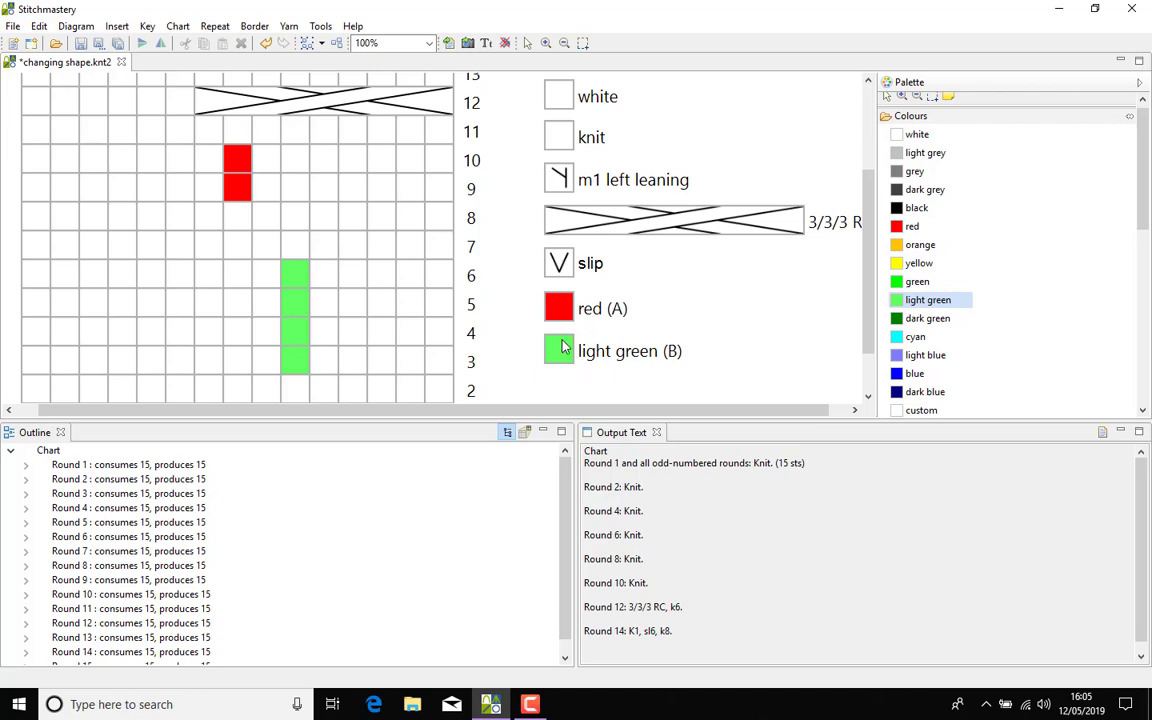
# Include colour in the written instructions and for repeated stitches in the diagram properties.
pyautogui.click(80, 28)
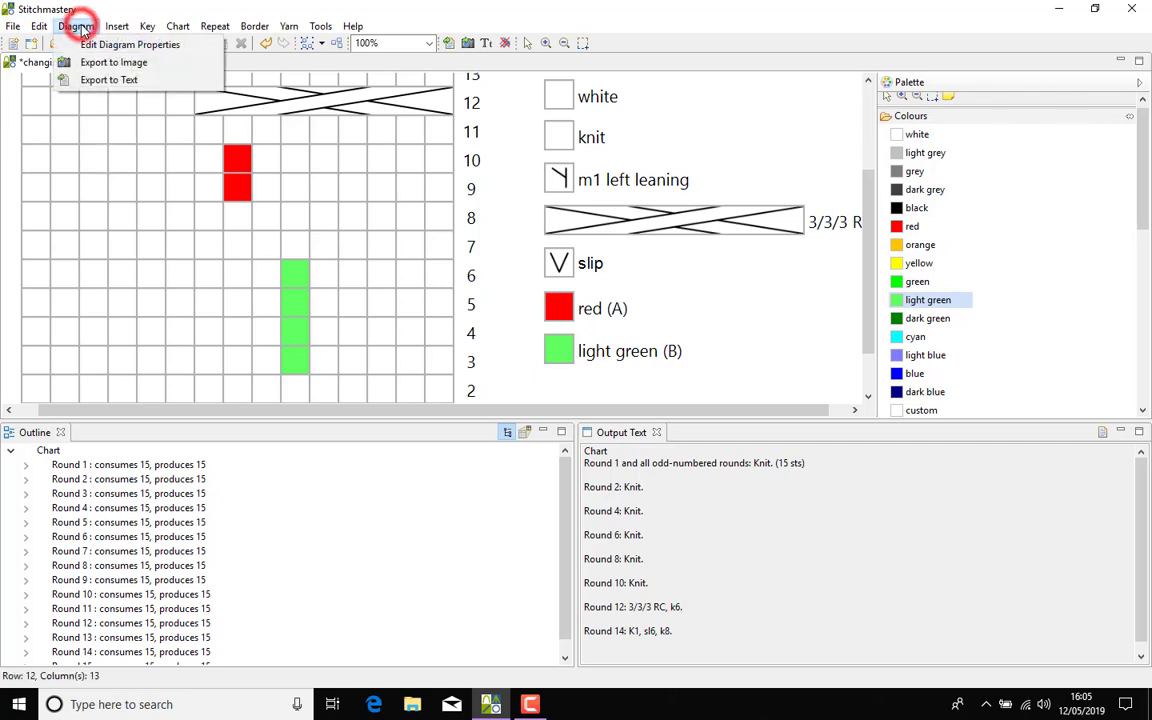
pyautogui.click(83, 41)
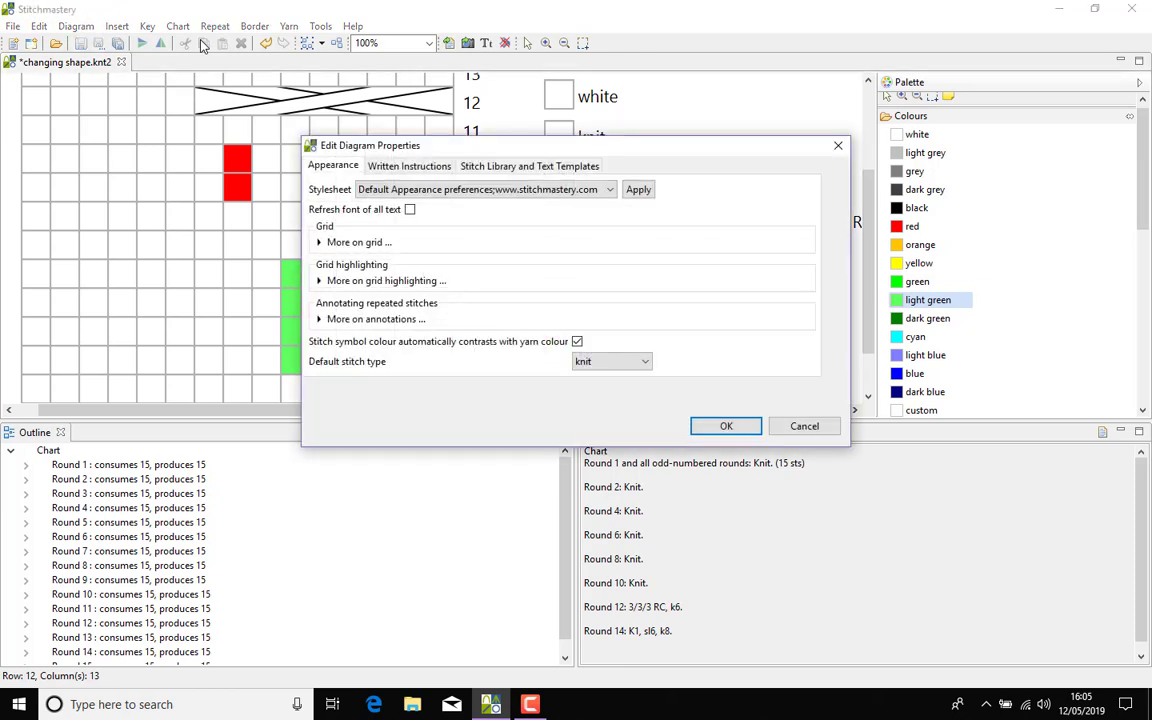
pyautogui.click(412, 166)
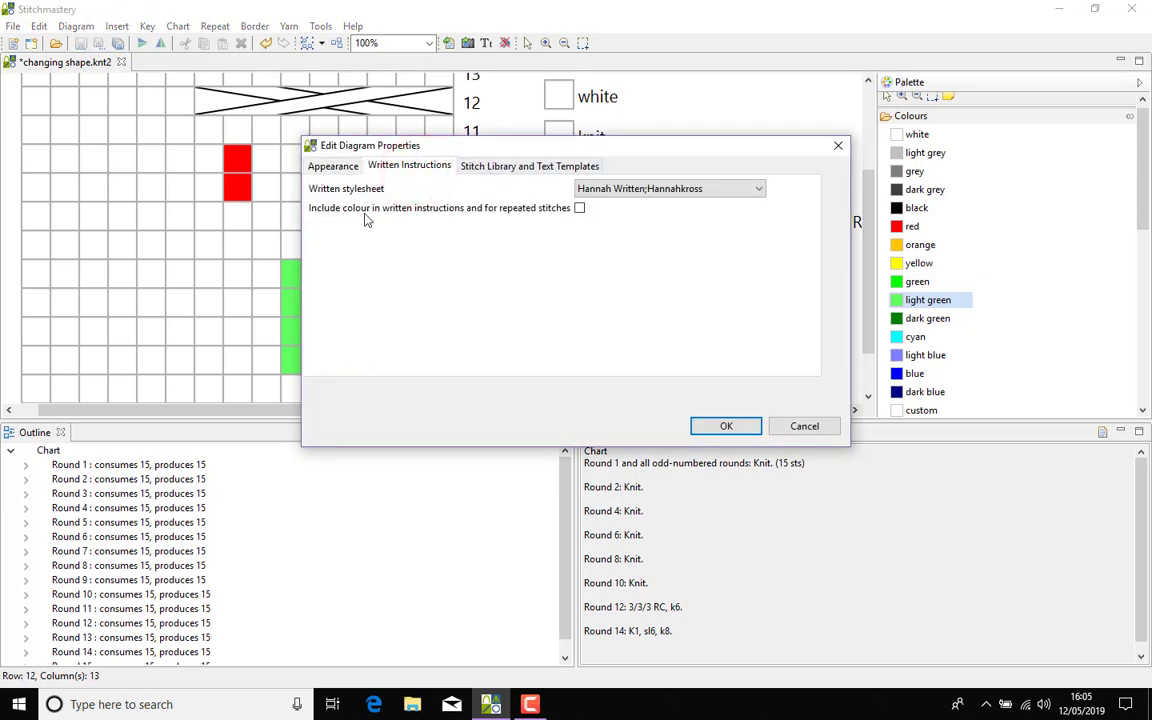
pyautogui.click(580, 209)
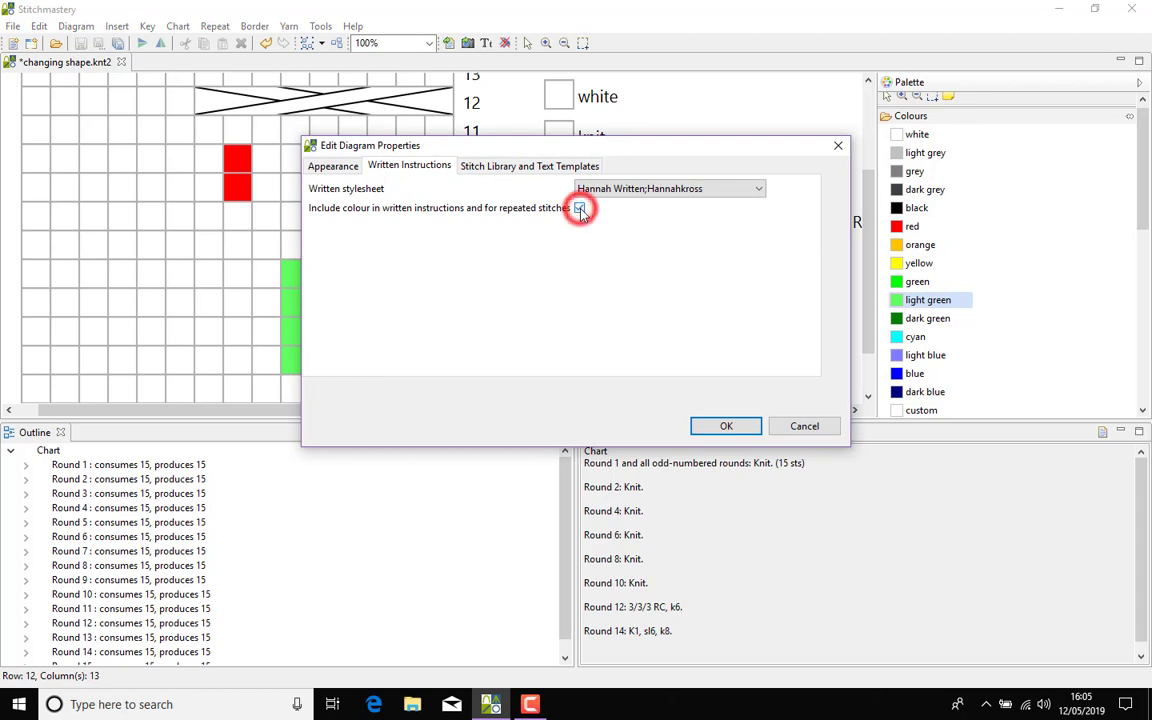
pyautogui.click(704, 424)
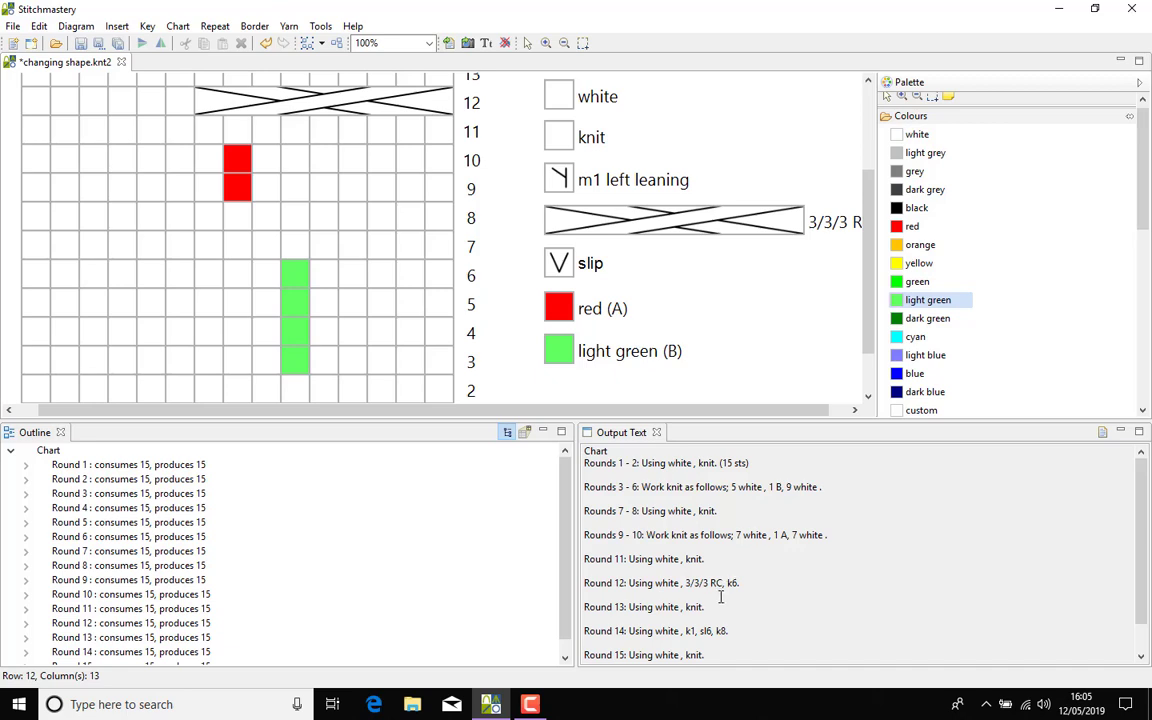
# Highlight the colour aliases in the written instructions for rounds 9 - 10 and rounds 3 - 6.
pyautogui.doubleClick(789, 535)
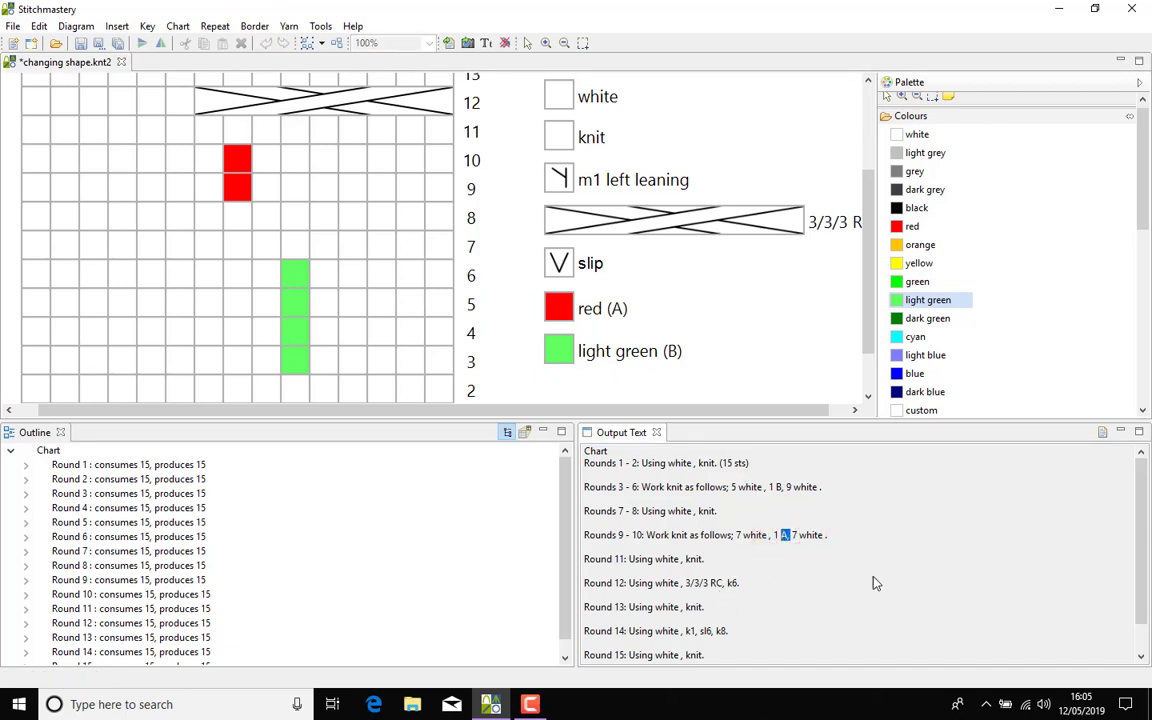
pyautogui.doubleClick(784, 484)
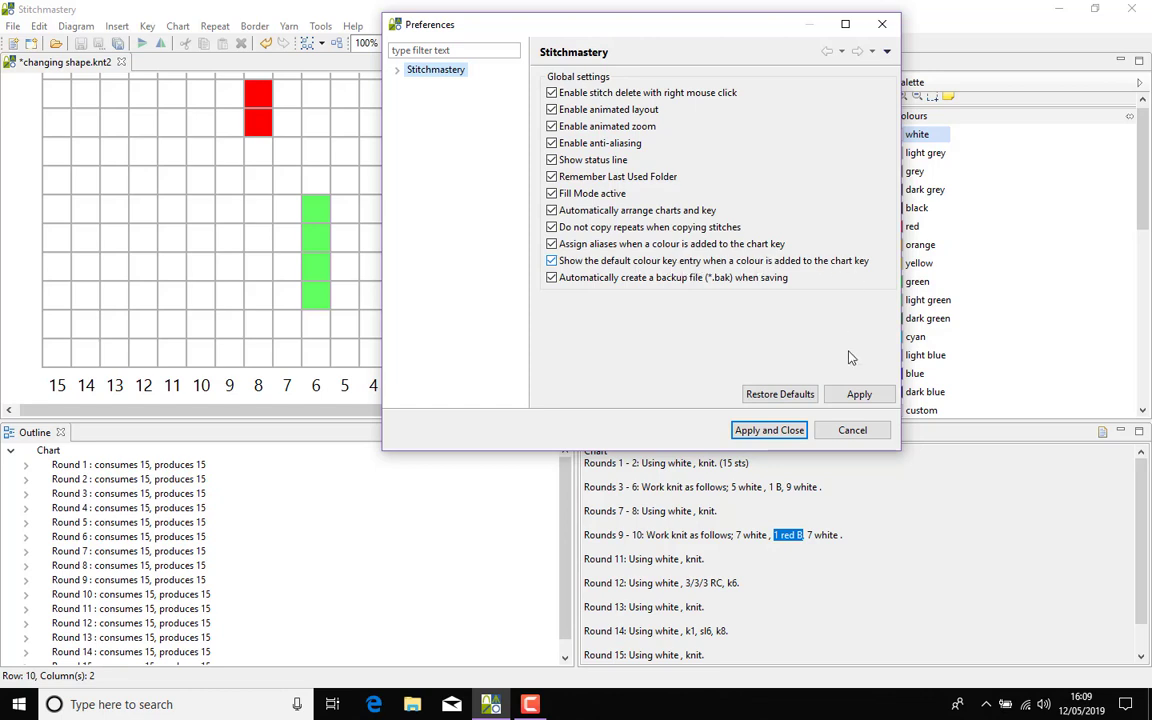
# Apply the global preferences with every option enabled and close them.
pyautogui.click(847, 432)
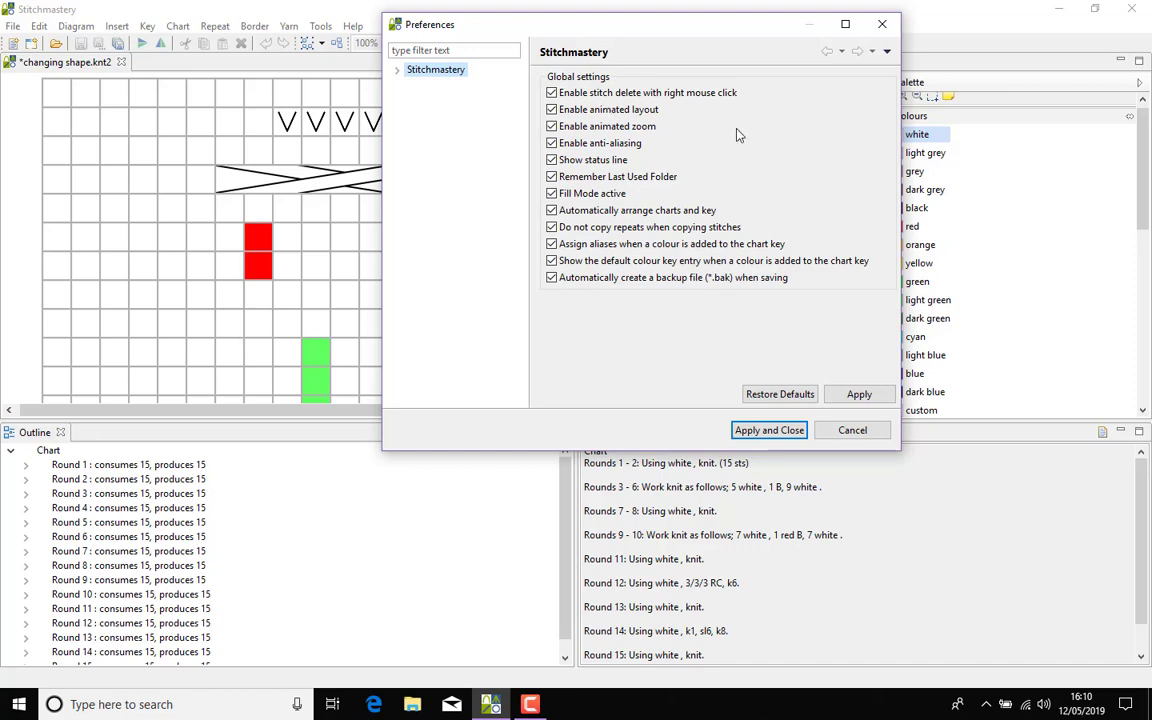
pyautogui.click(766, 431)
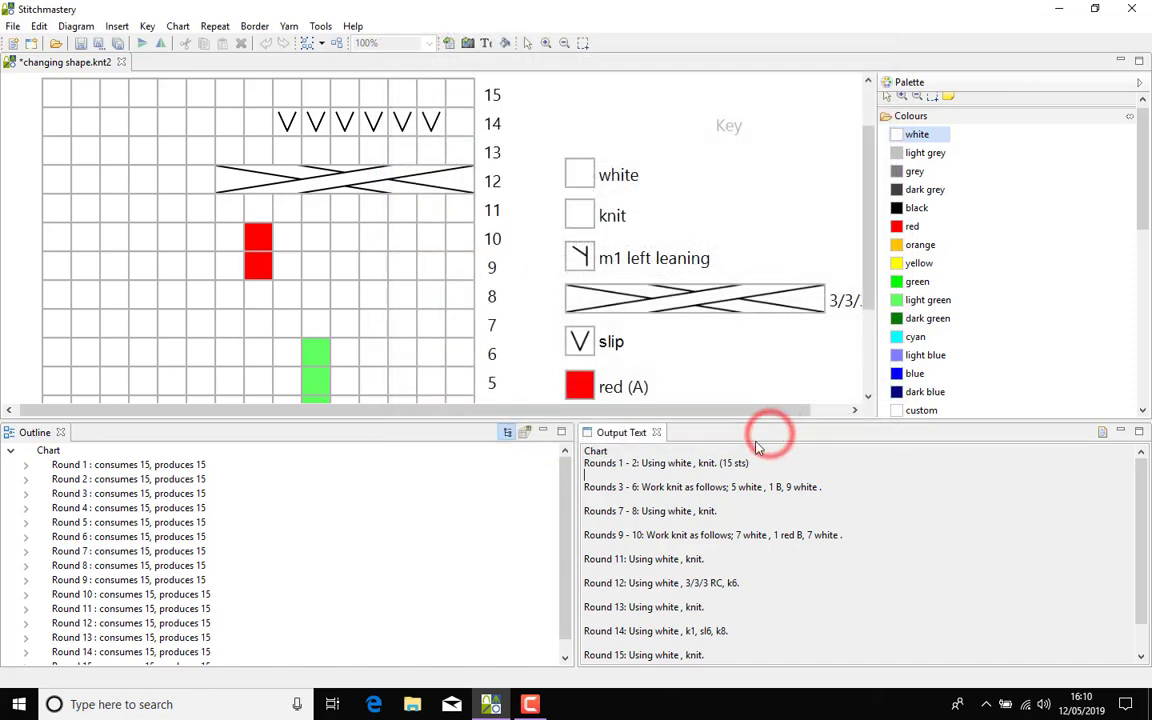